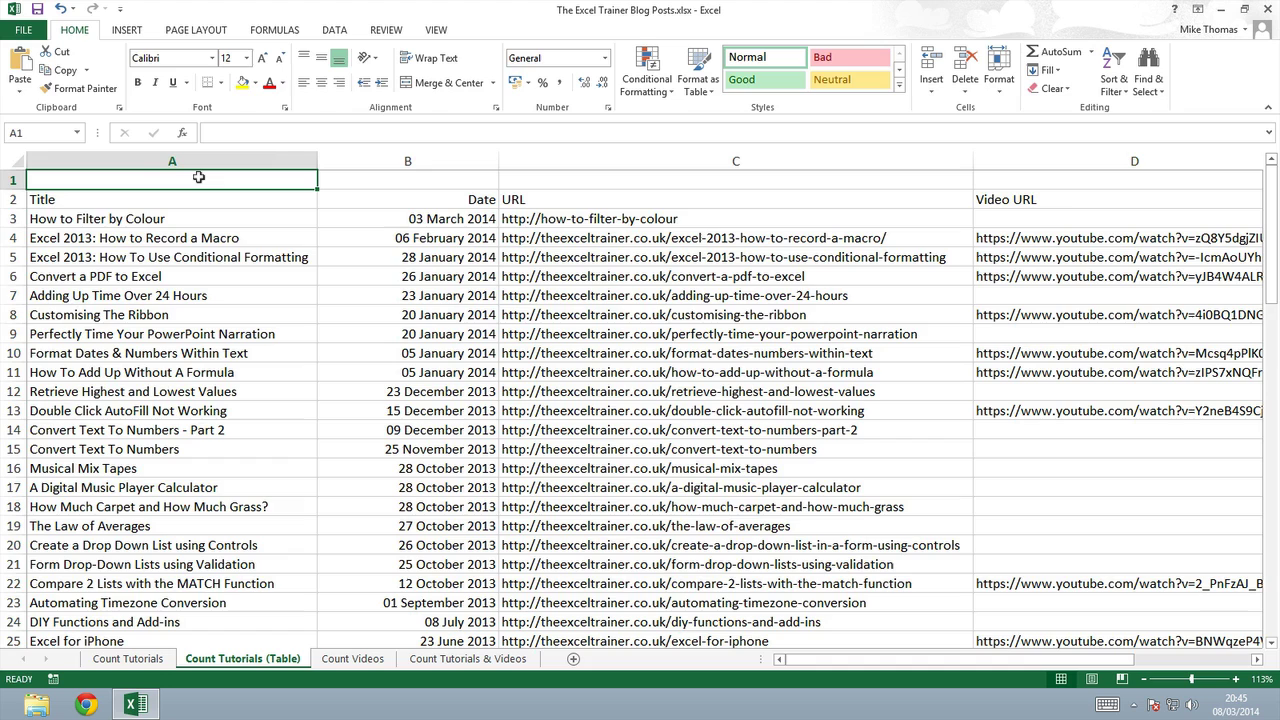
- Insert a blank row above row 3 and title it 'My New Tutorial' in A3
click(13, 217)
right_click(14, 218)
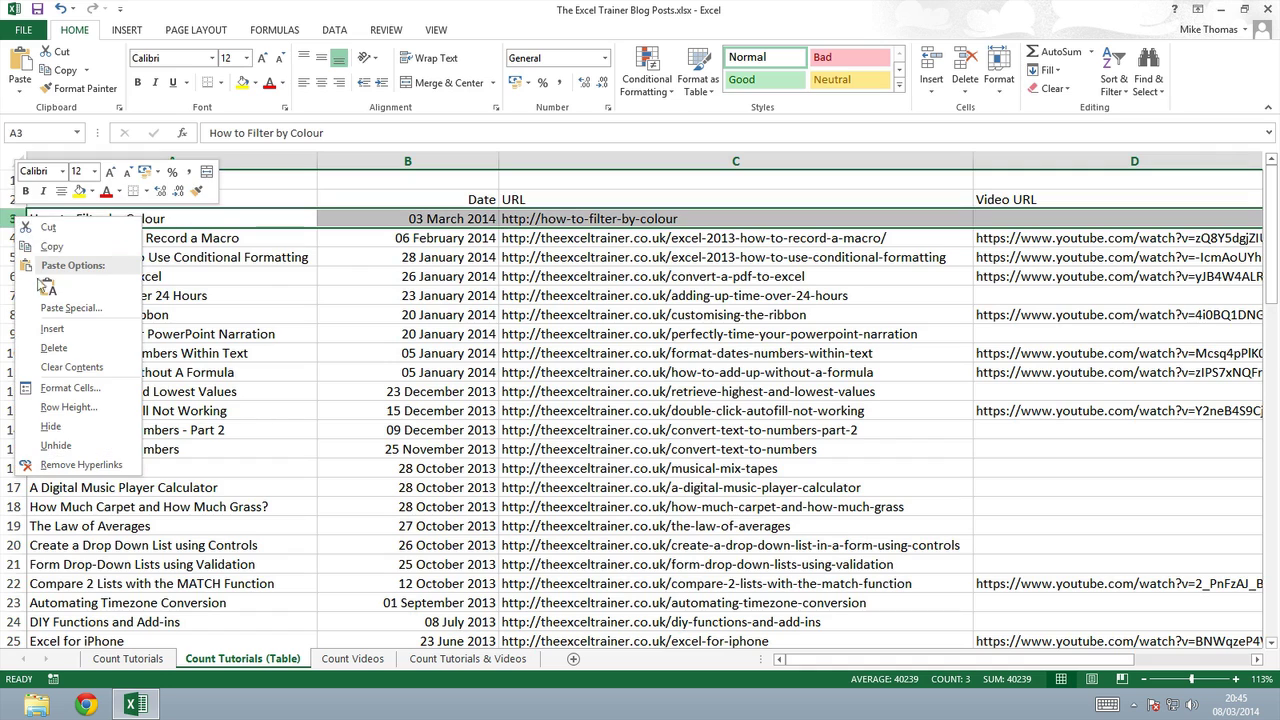
click(45, 330)
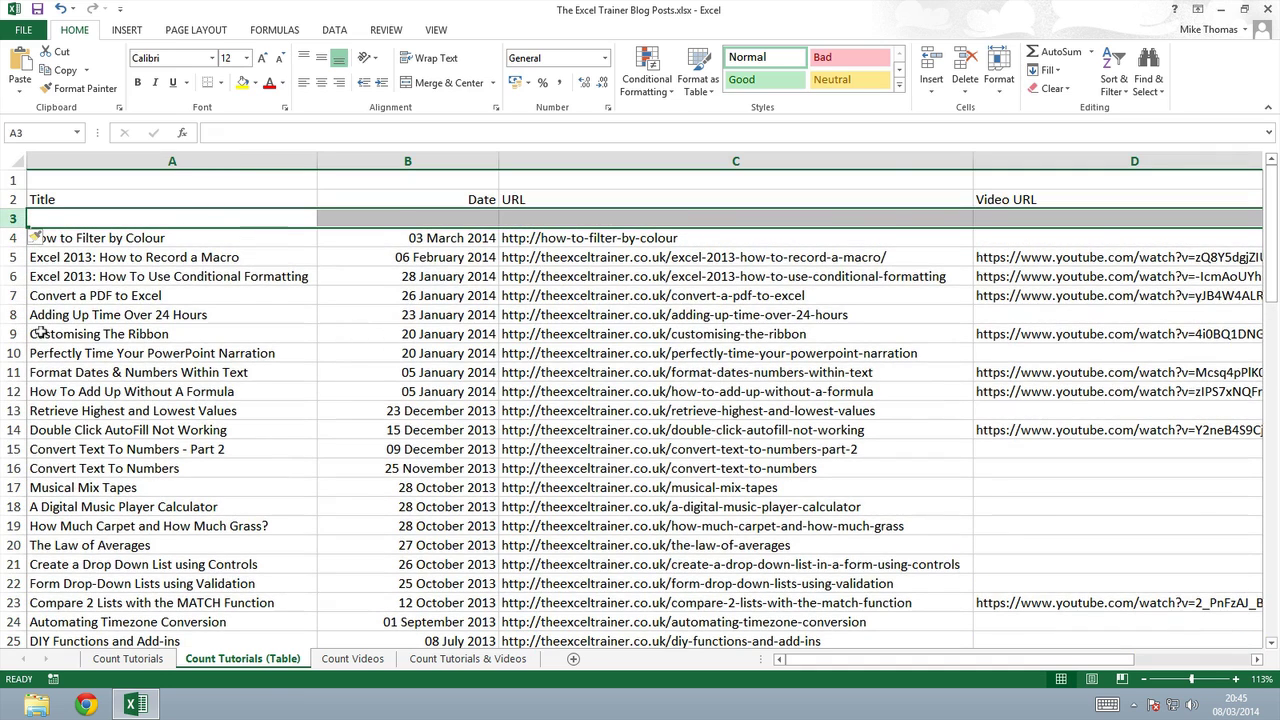
click(119, 217)
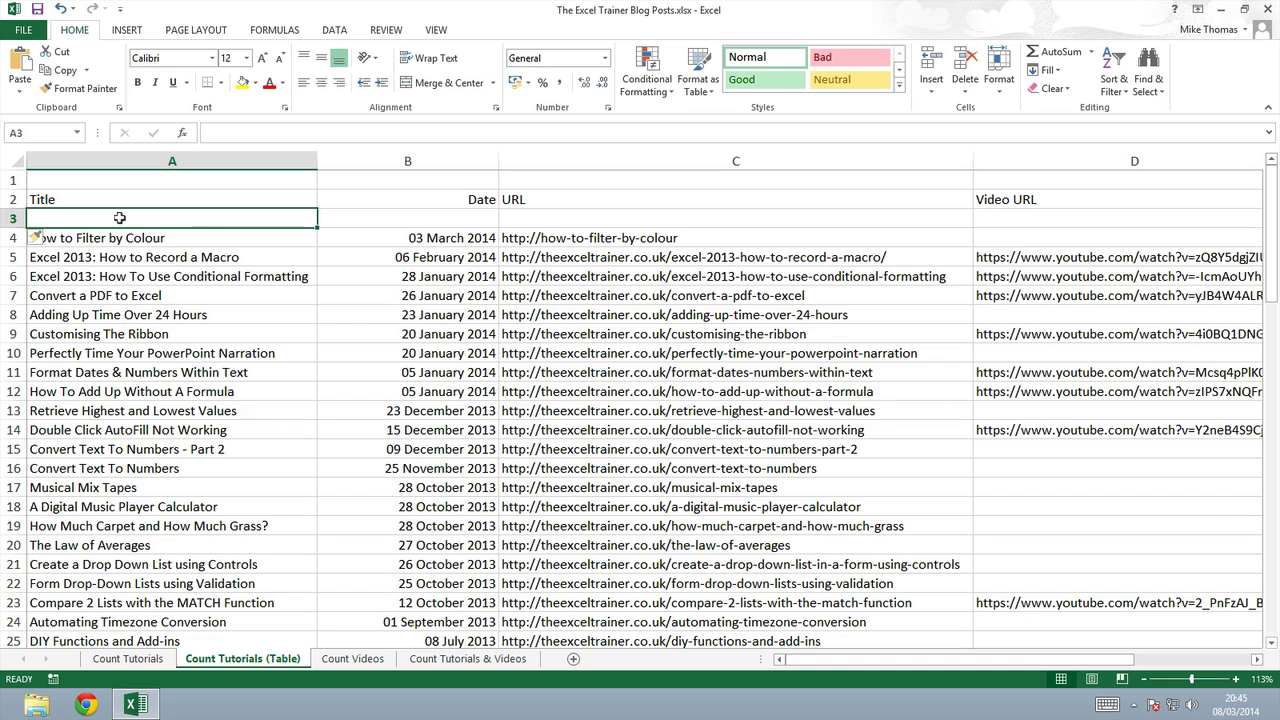
text(My )
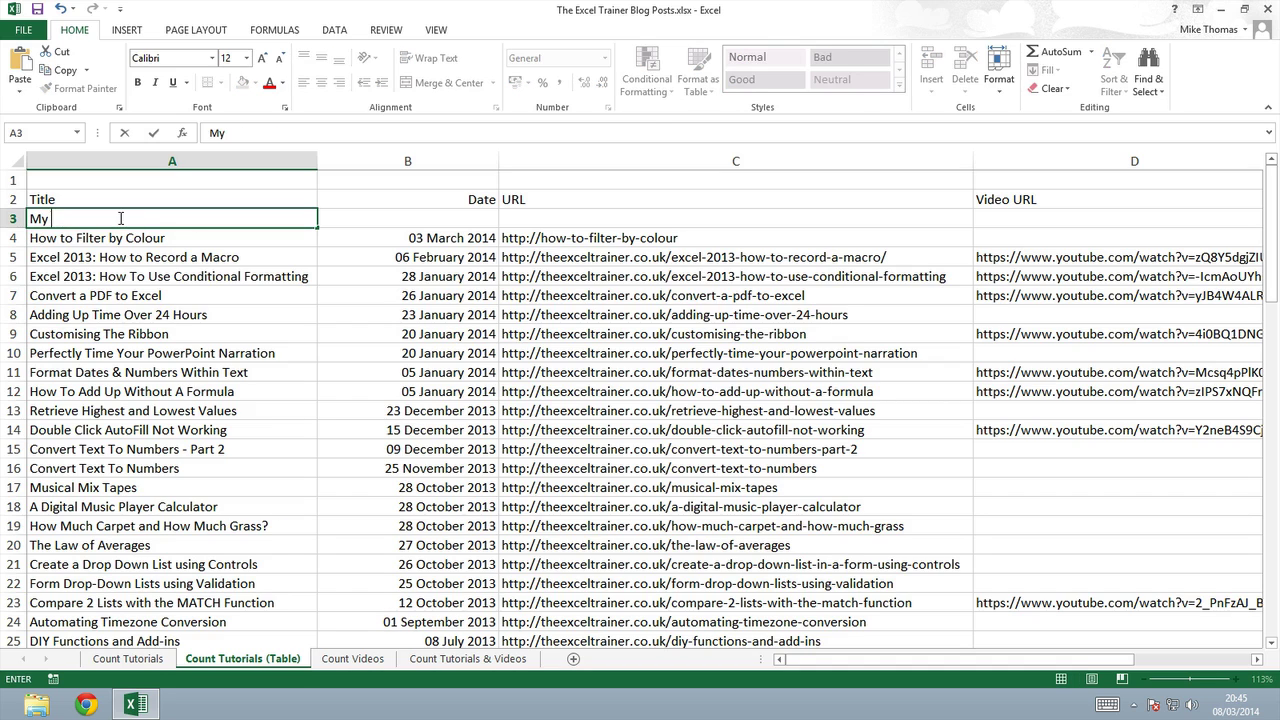
text(New Tutorial)
key(Return)
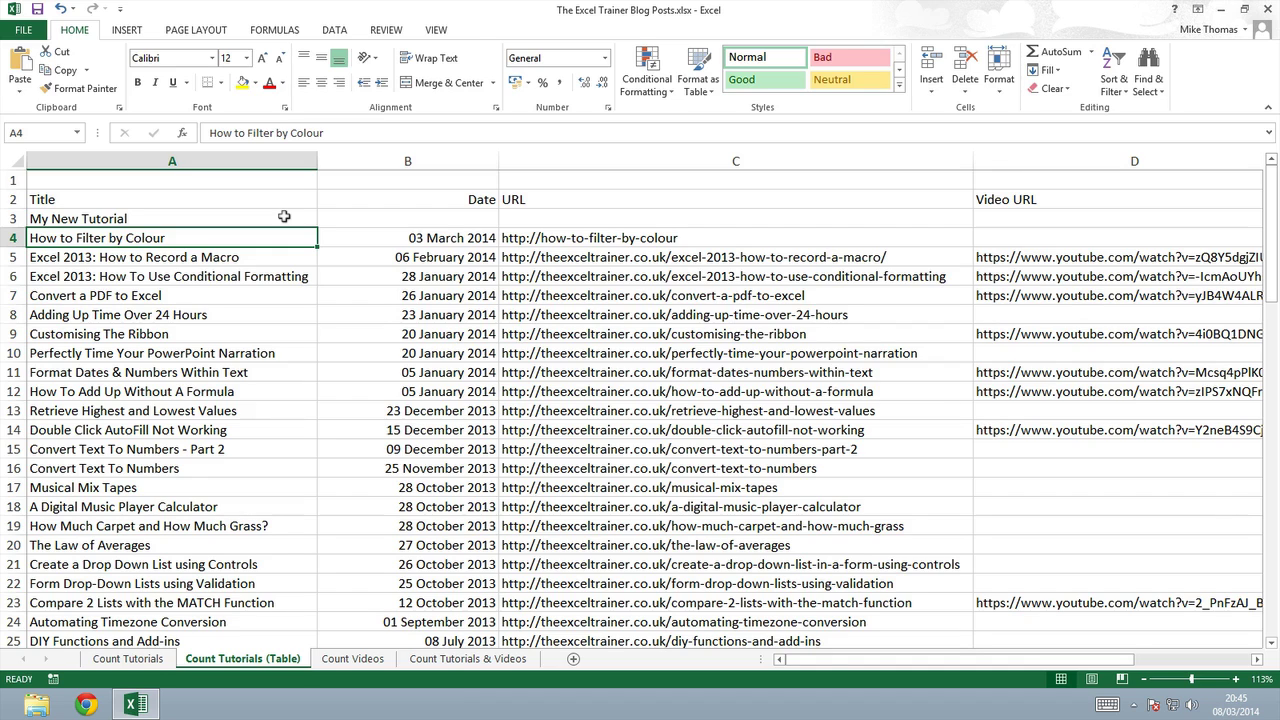
- Delete the 'My New Tutorial' row again and return to cell A1
click(15, 218)
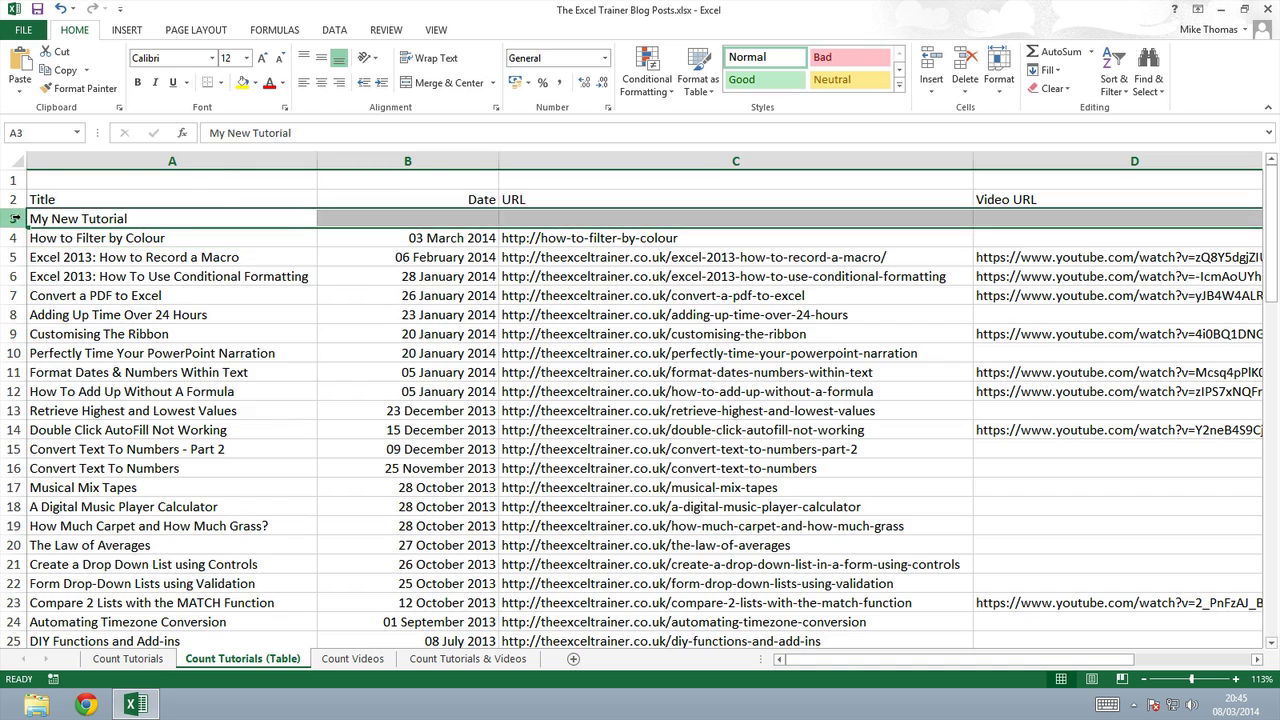
right_click(15, 218)
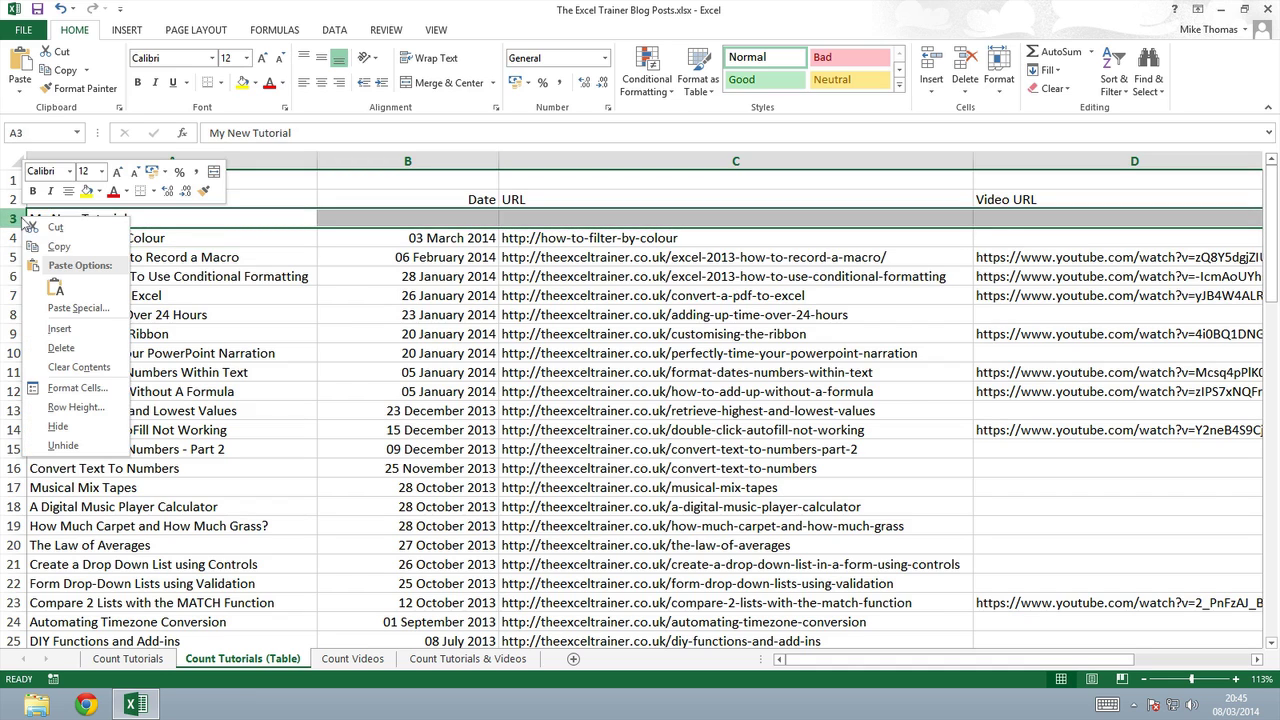
click(62, 349)
click(141, 180)
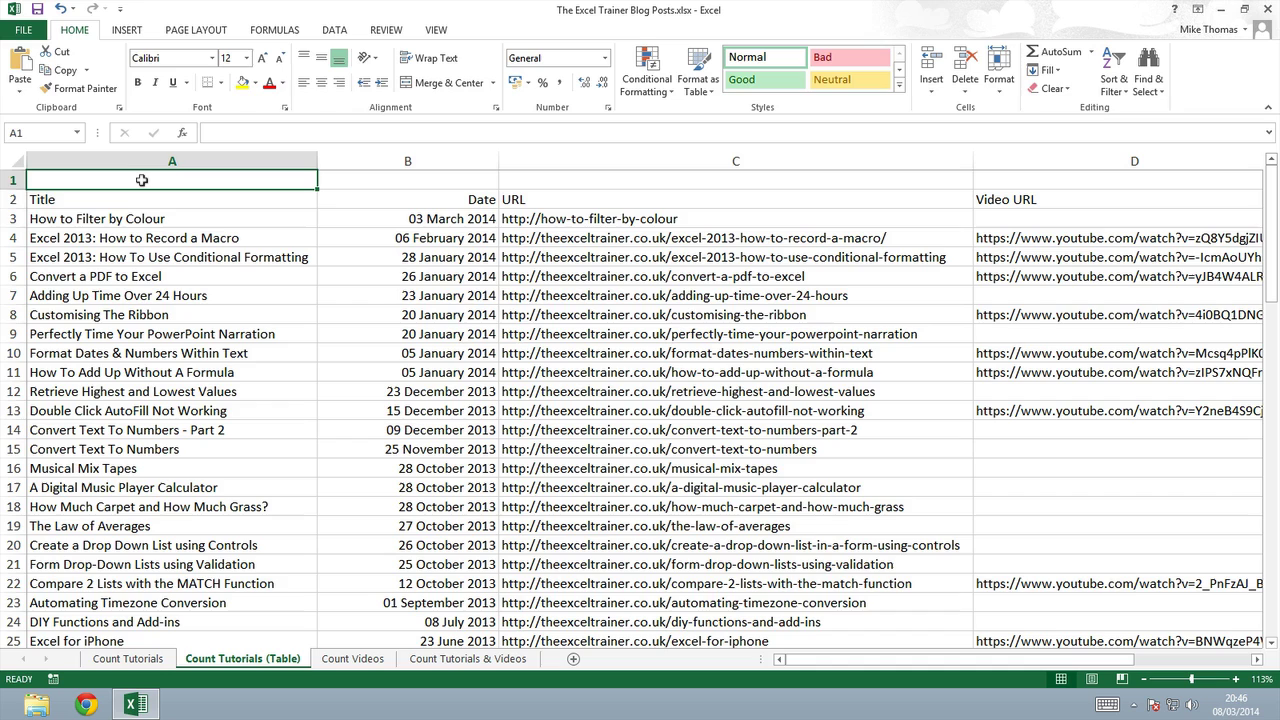
- From A2, convert the range $A$2:$D$81 into a table with headers
key(Down)
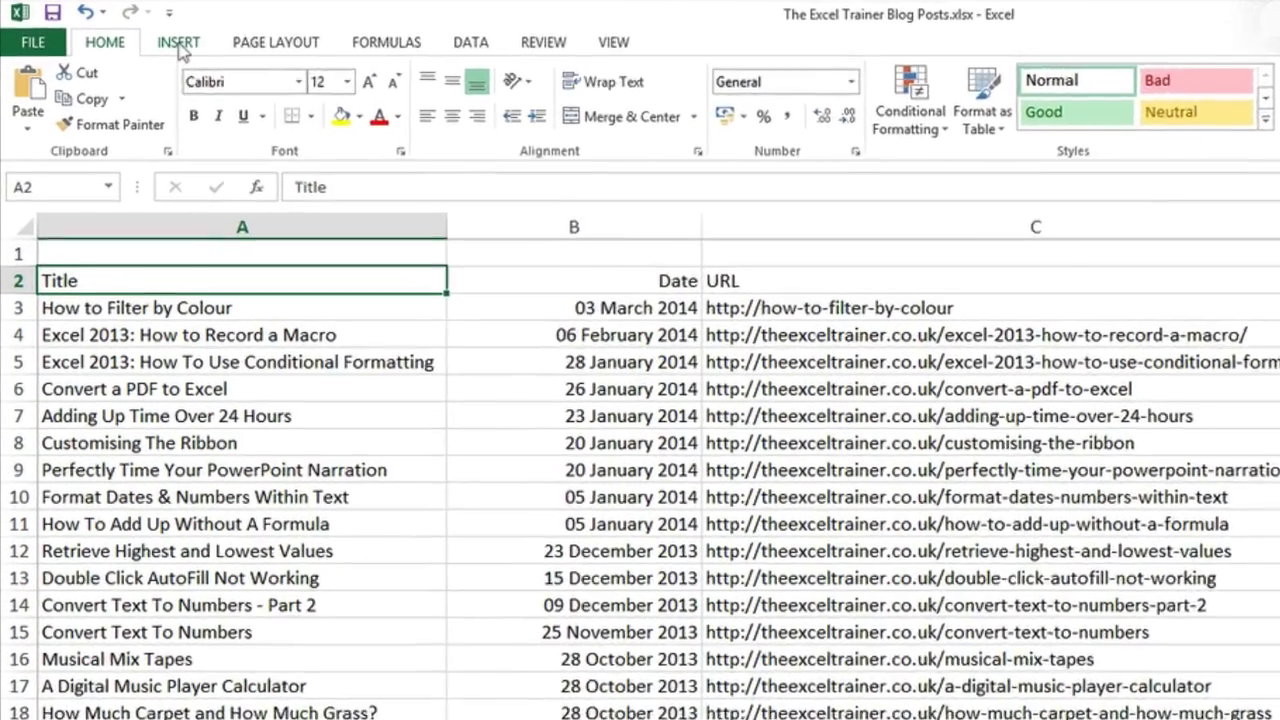
click(126, 30)
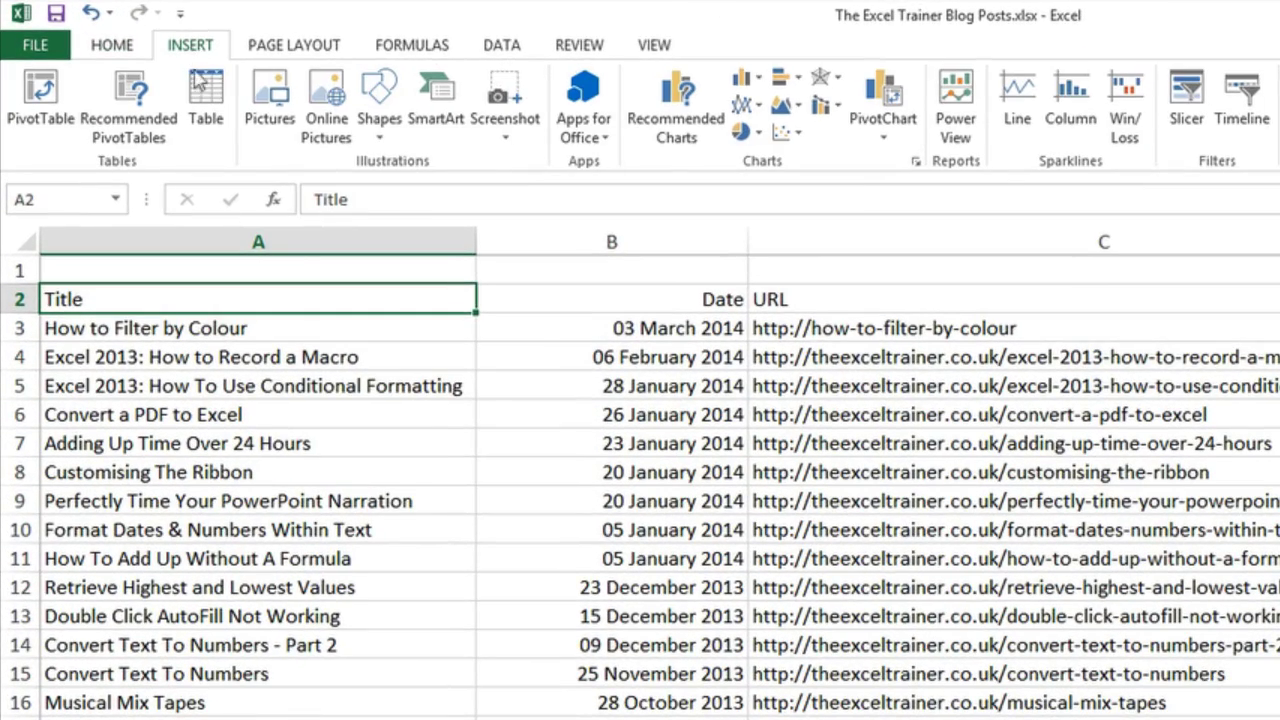
click(201, 84)
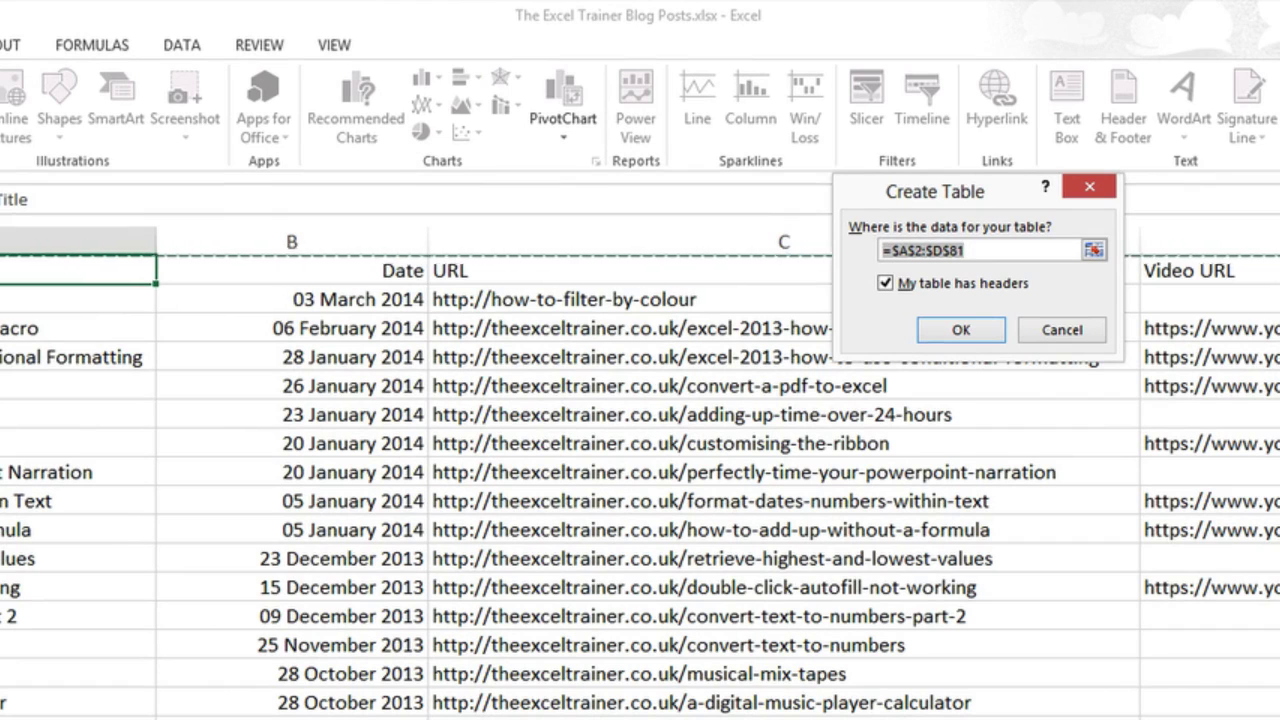
click(964, 250)
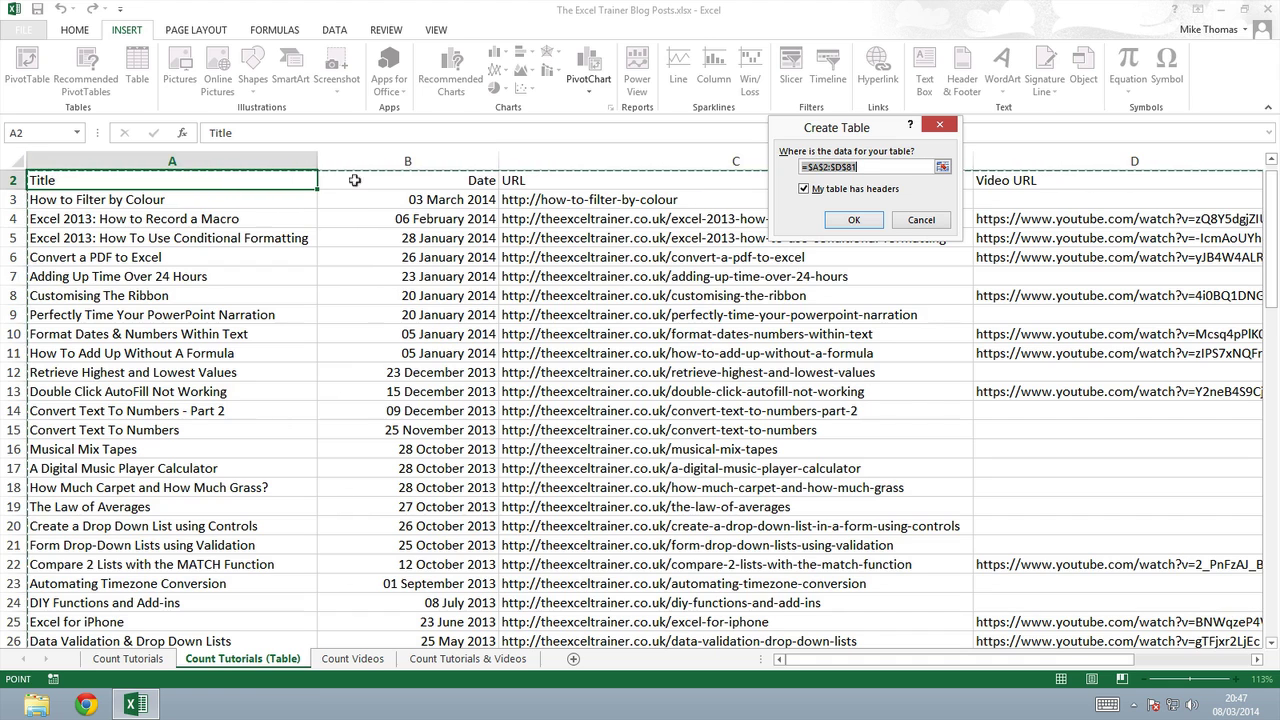
click(856, 220)
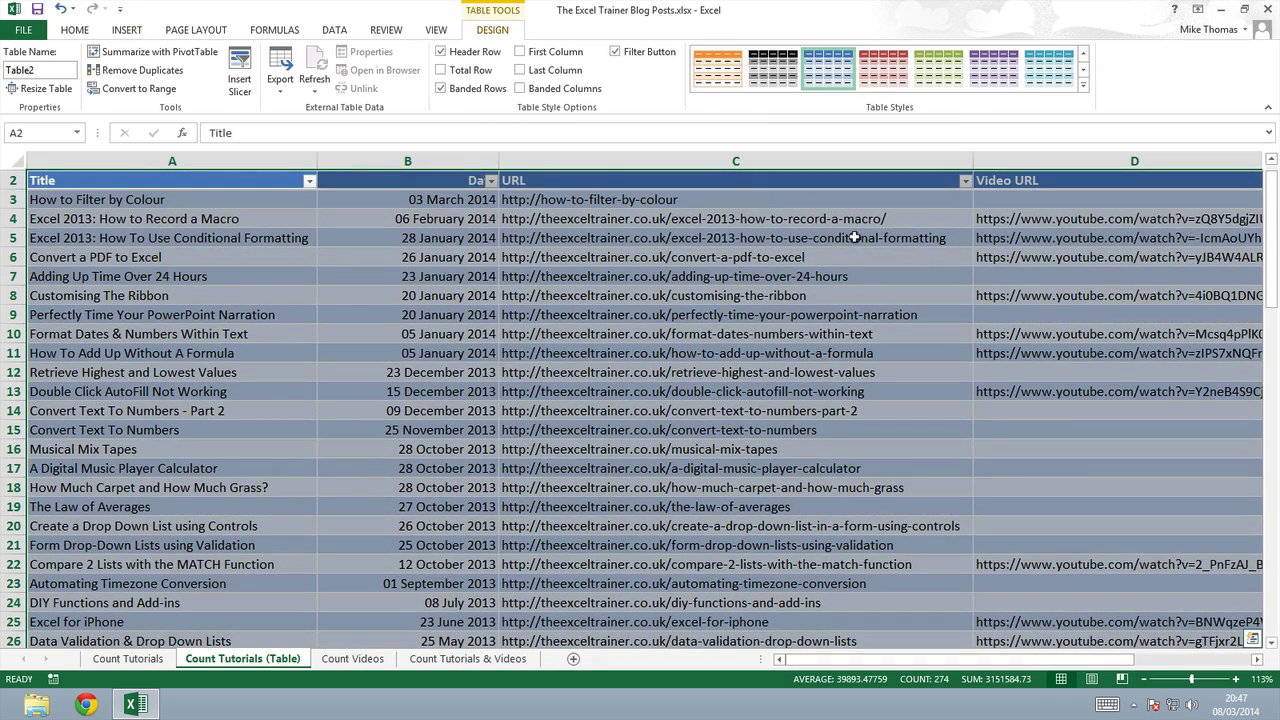
click(864, 240)
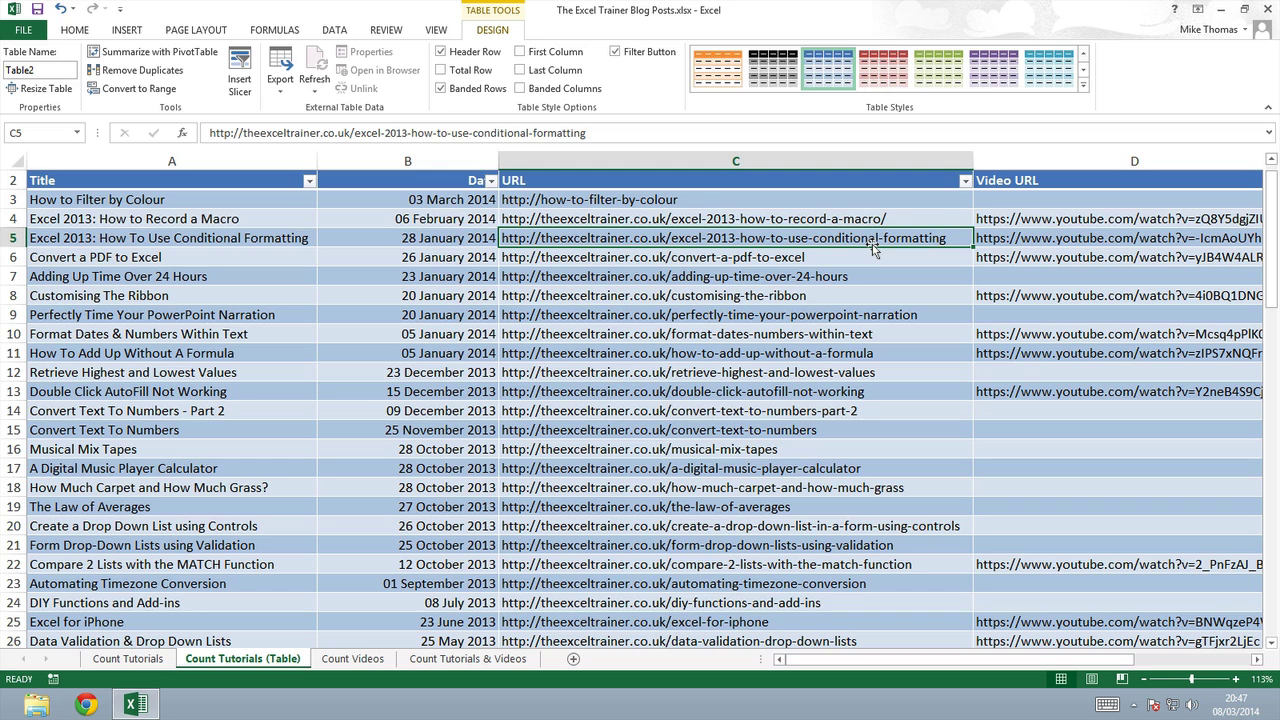
drag(1270, 205, 1272, 188)
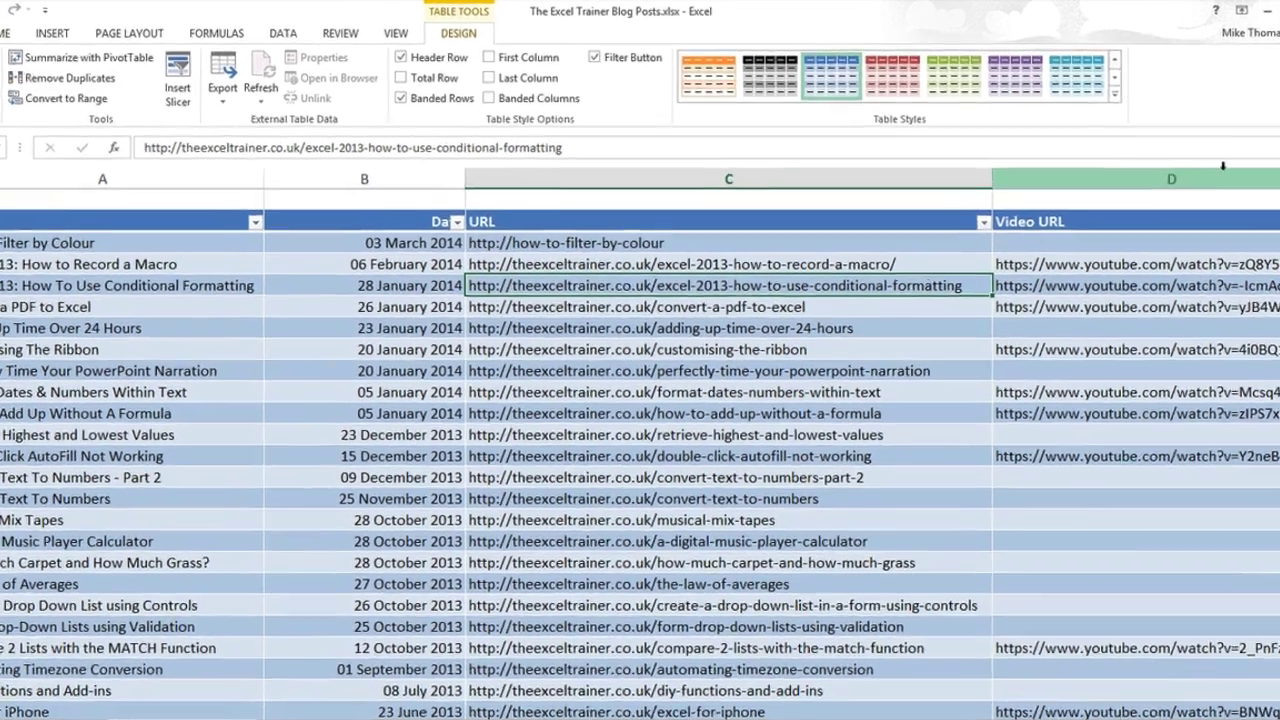
- Apply a green Light table style and toggle the header filter buttons off and back on
click(1115, 94)
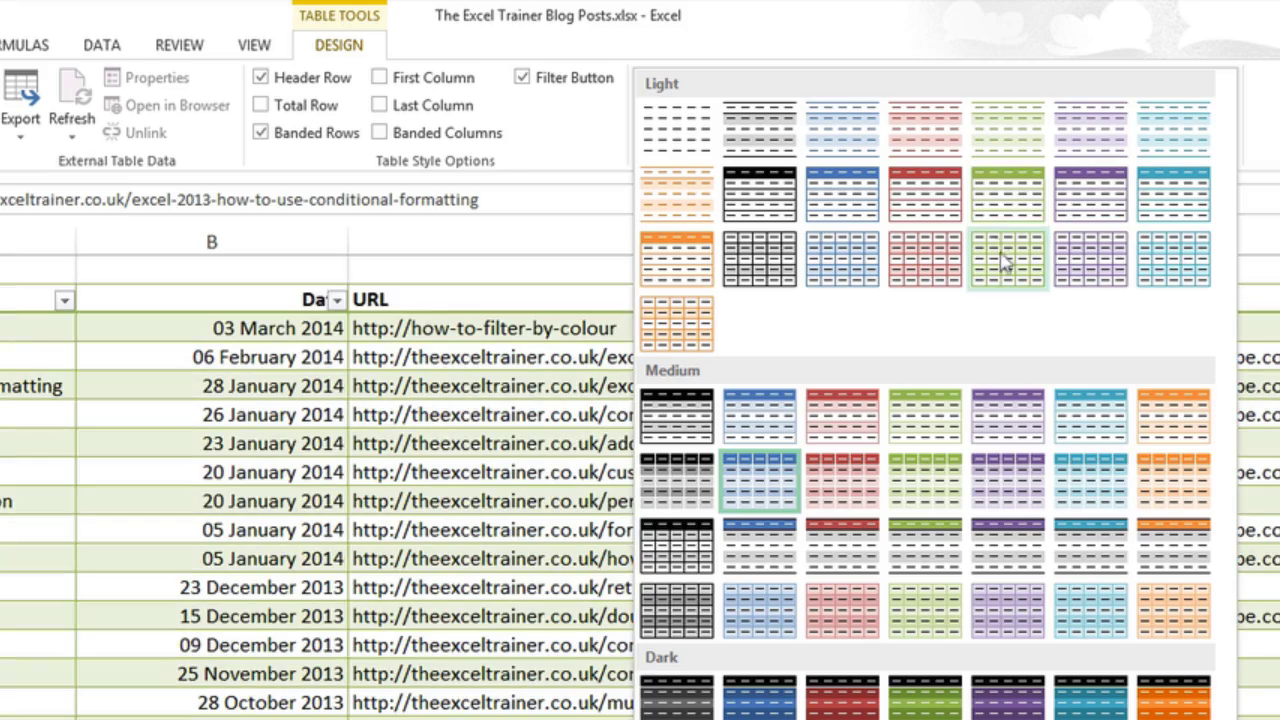
click(1000, 196)
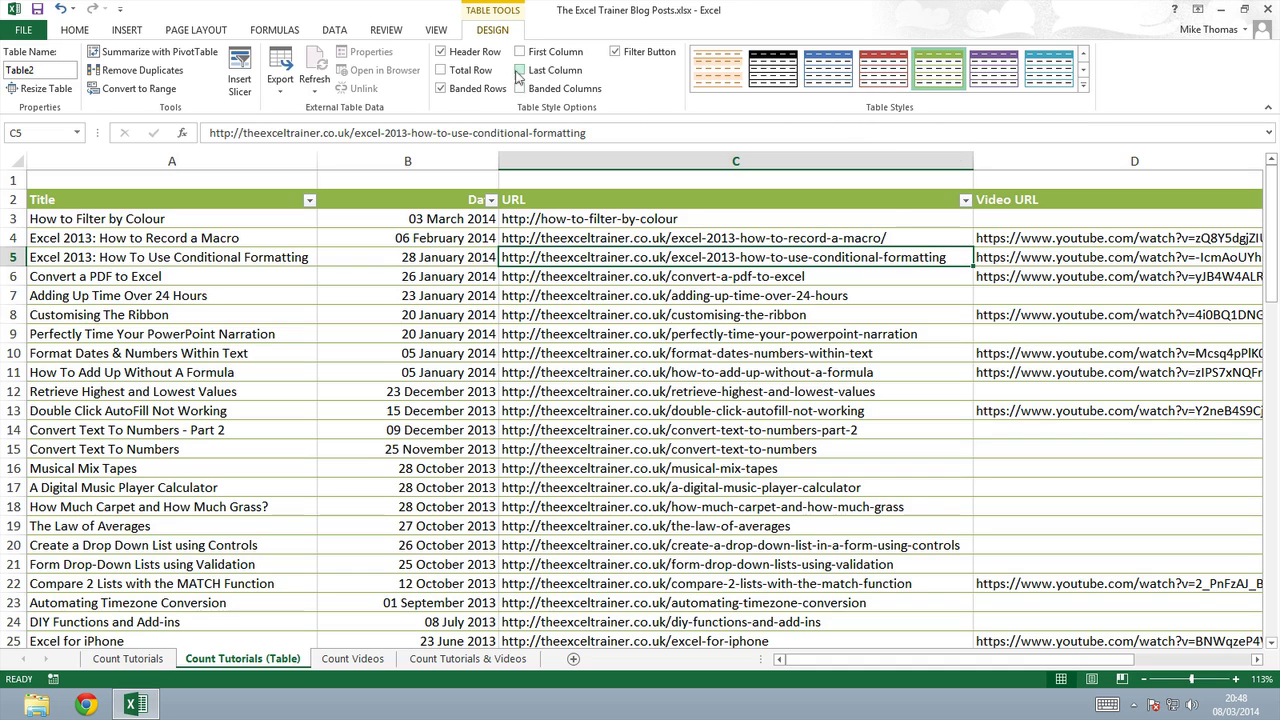
click(616, 53)
click(618, 56)
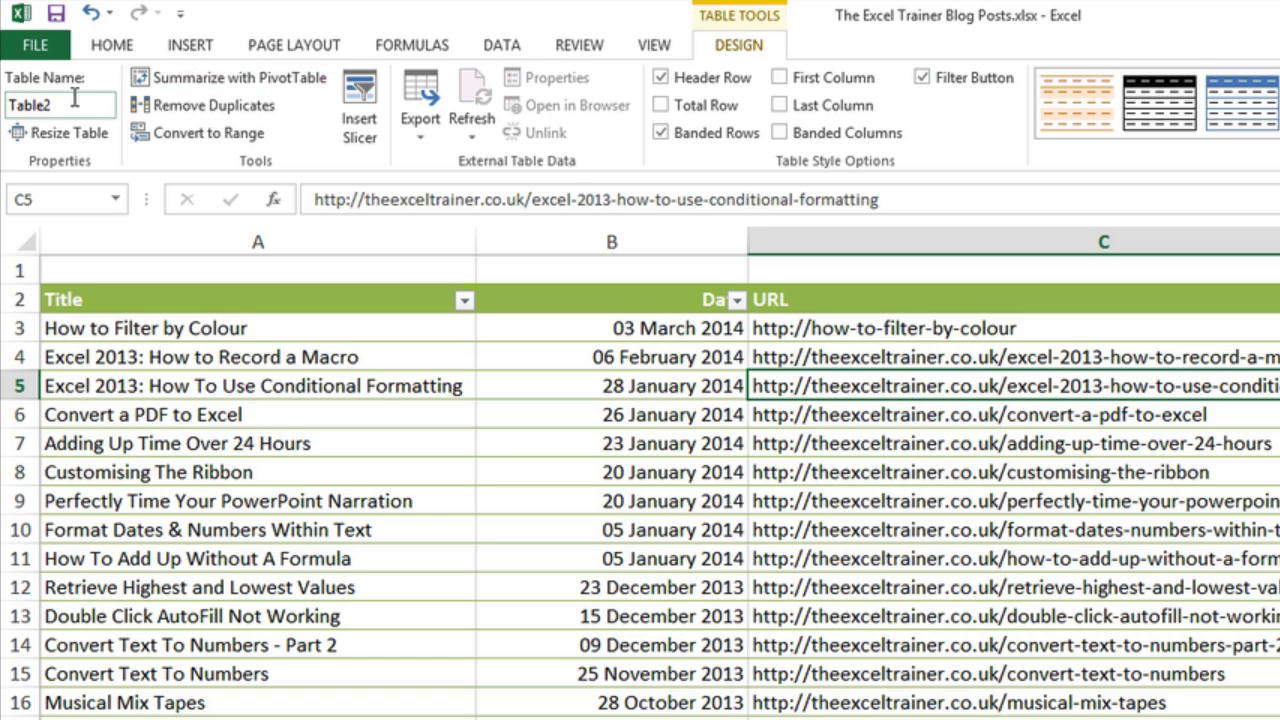
- Replace Table2 with Tutorials in the Table Name box
click(43, 108)
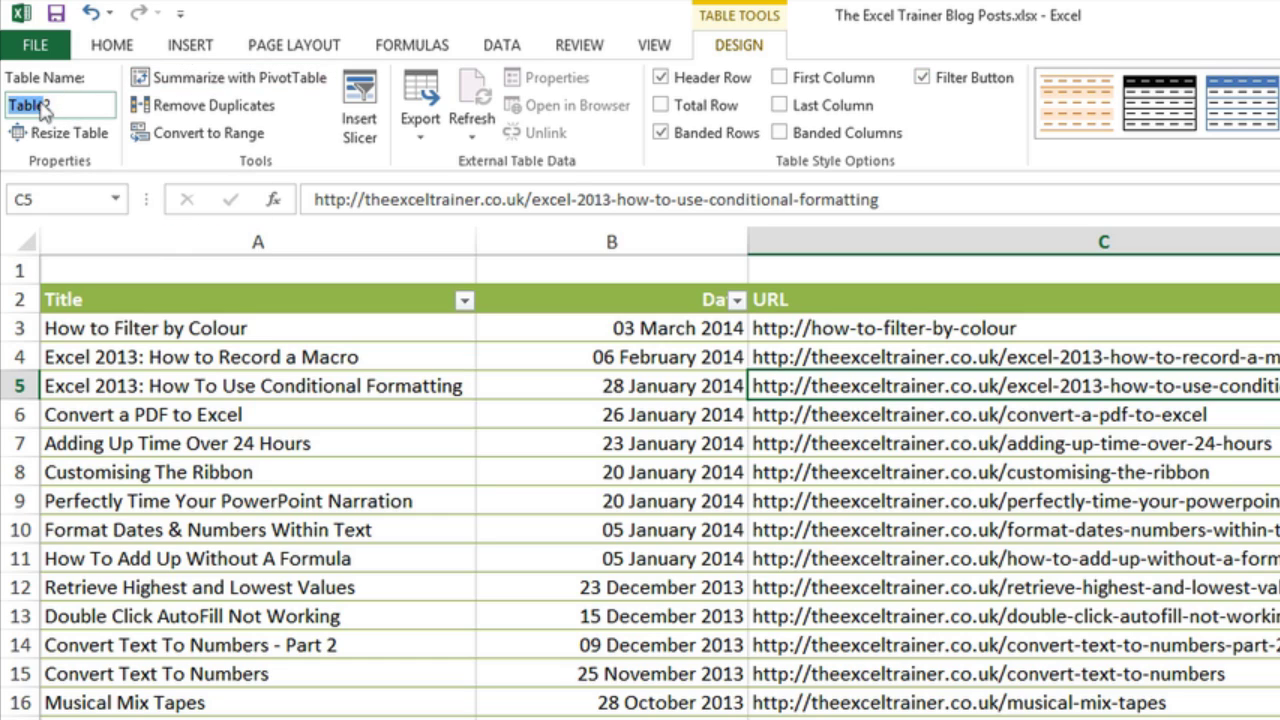
click(92, 105)
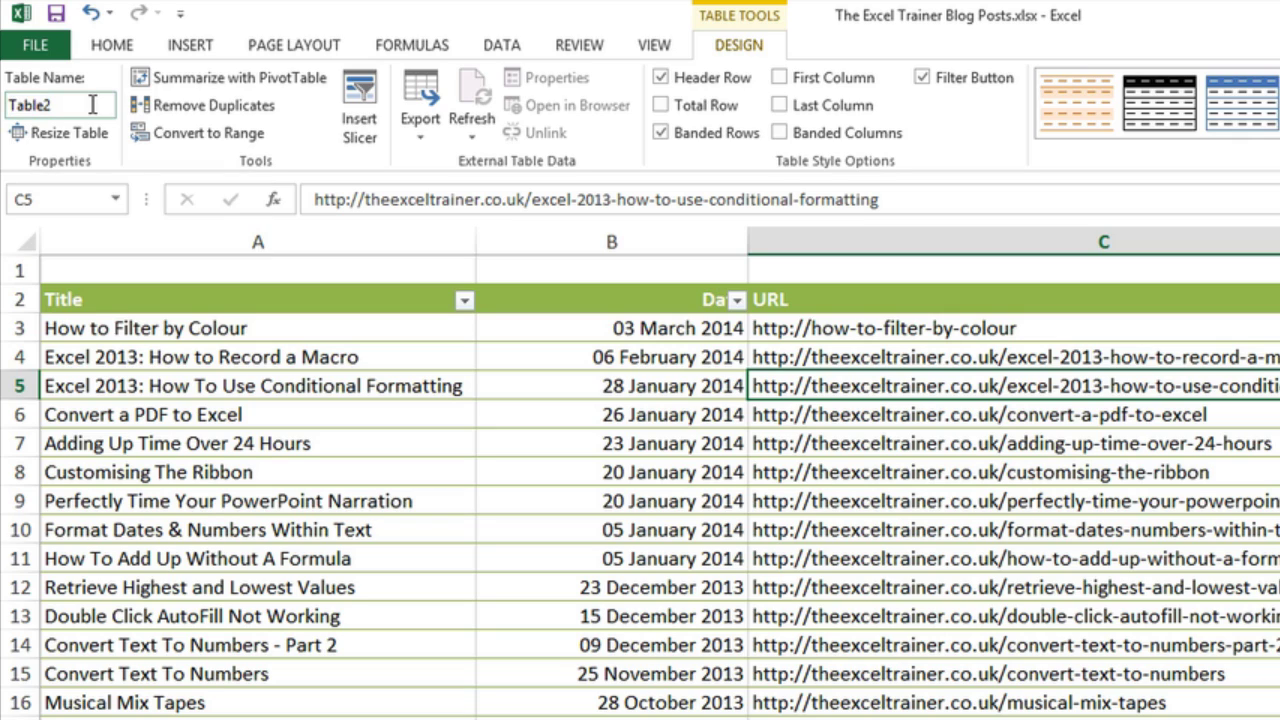
double_click(92, 105)
text(Tutorials)
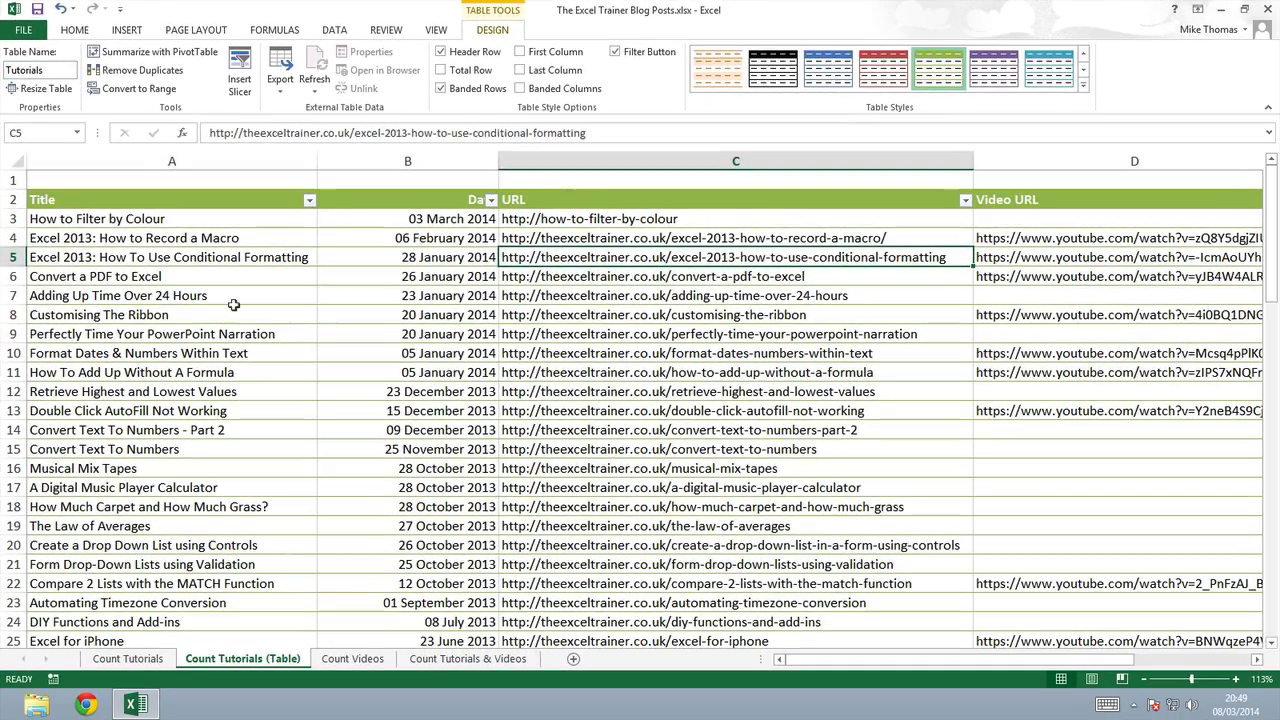
- Click through cells inside and above the table, ending at B4
click(436, 463)
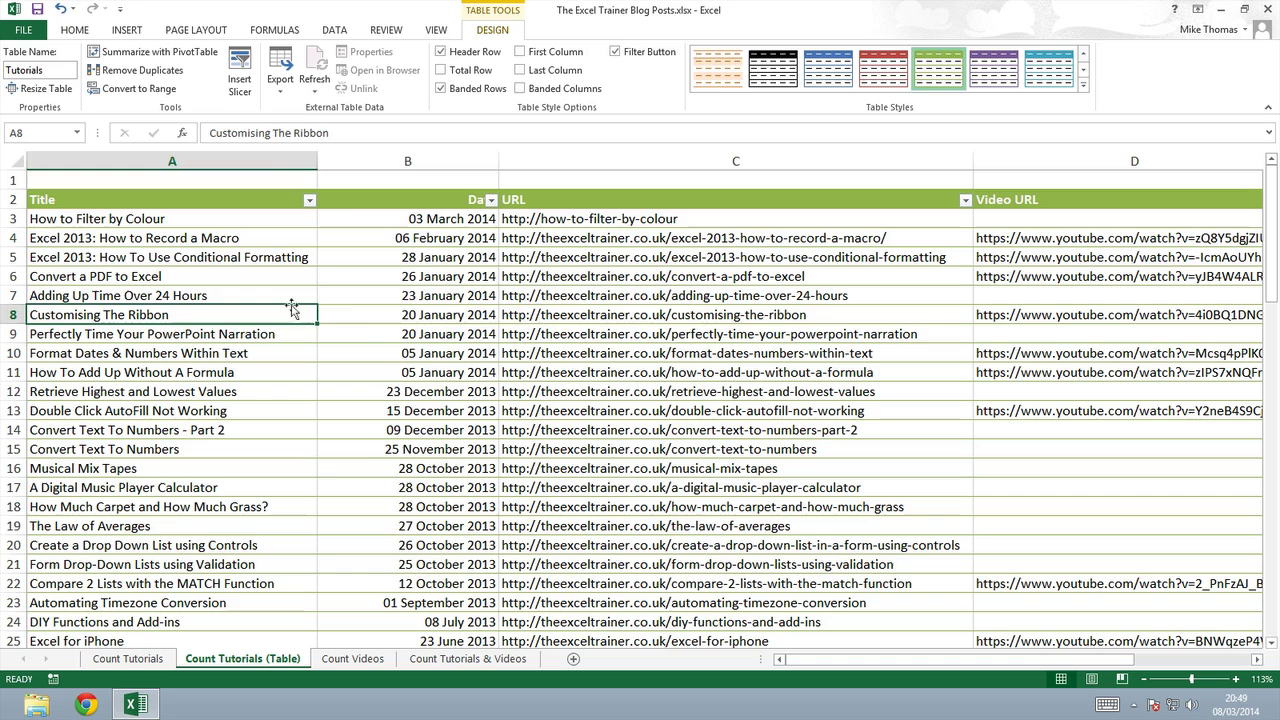
click(394, 311)
click(737, 300)
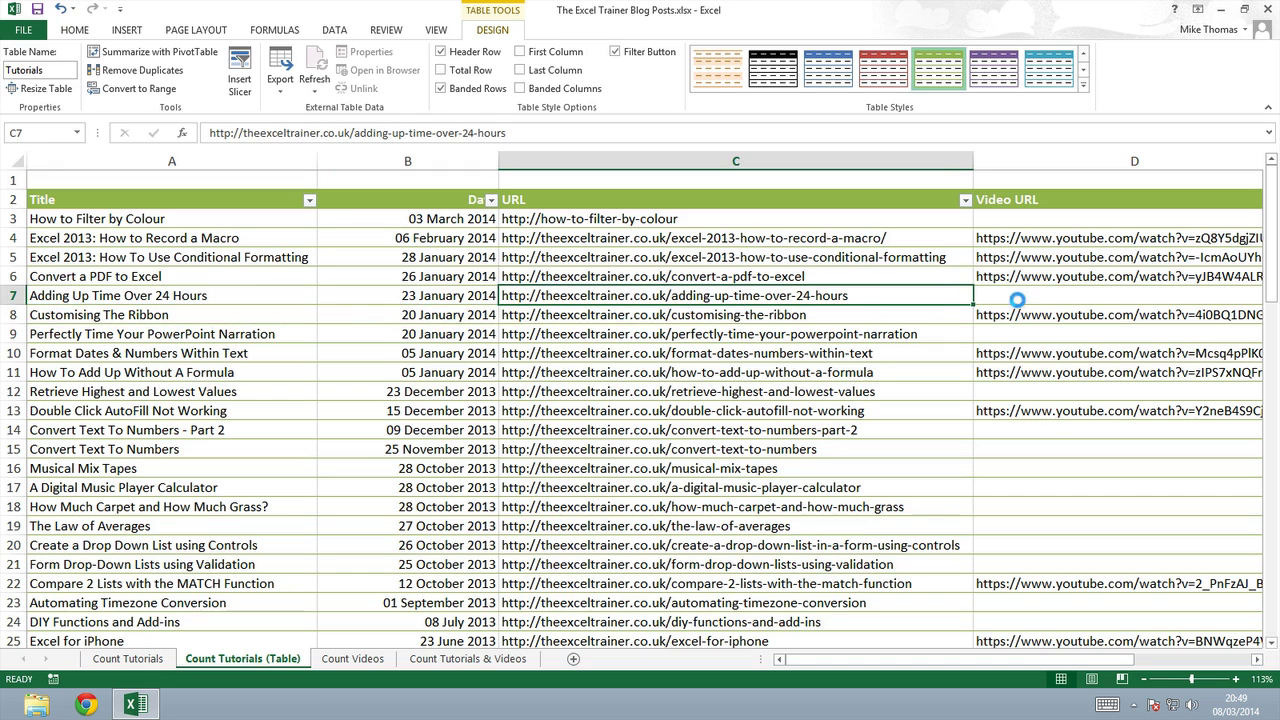
click(1010, 308)
click(925, 272)
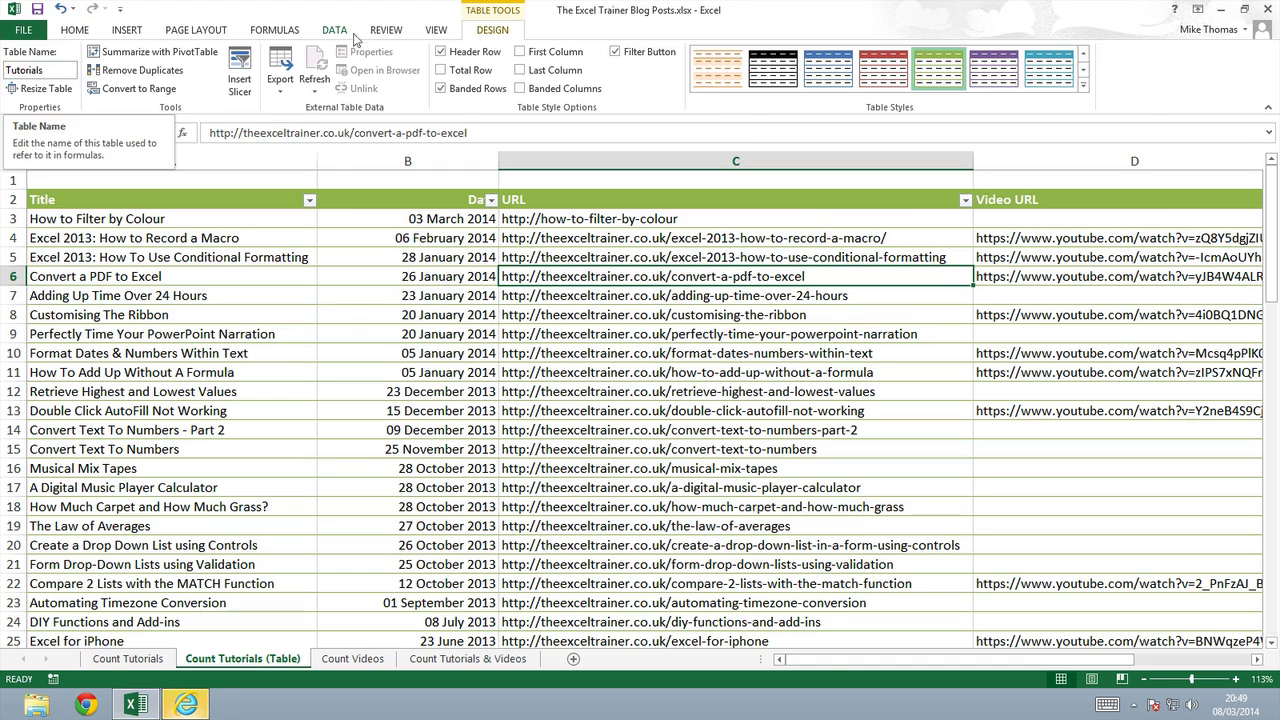
click(557, 180)
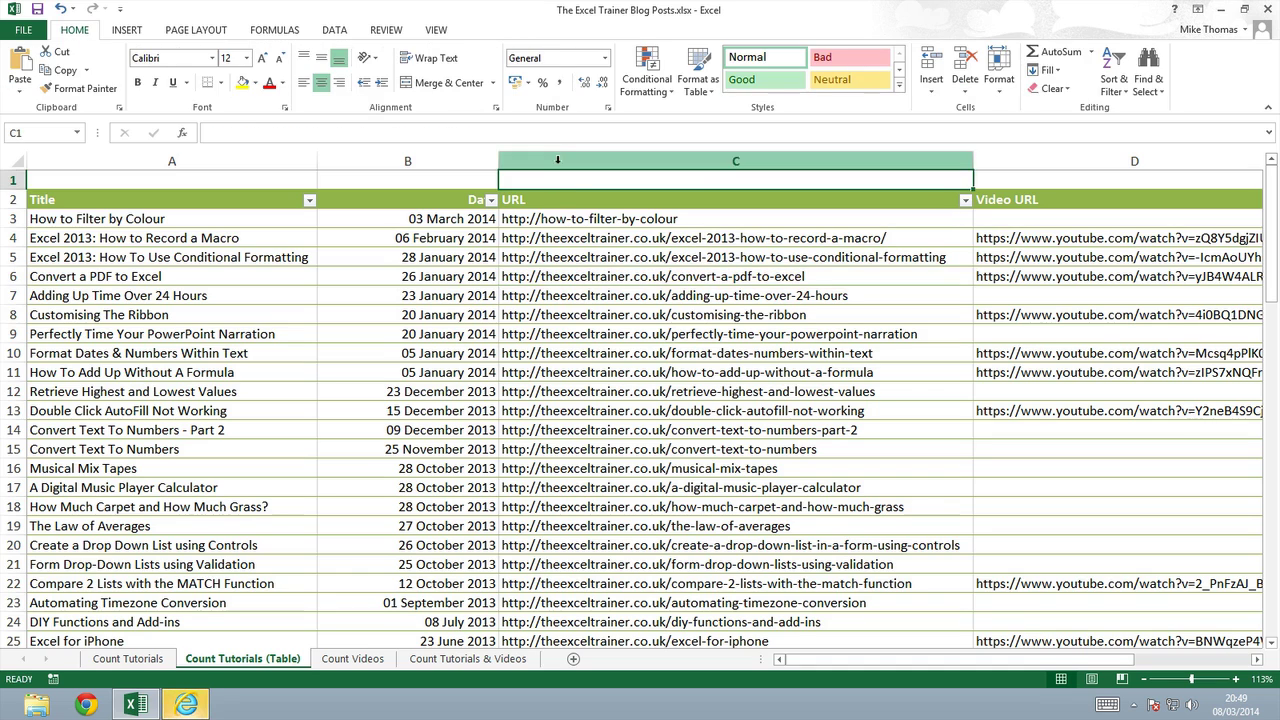
click(445, 238)
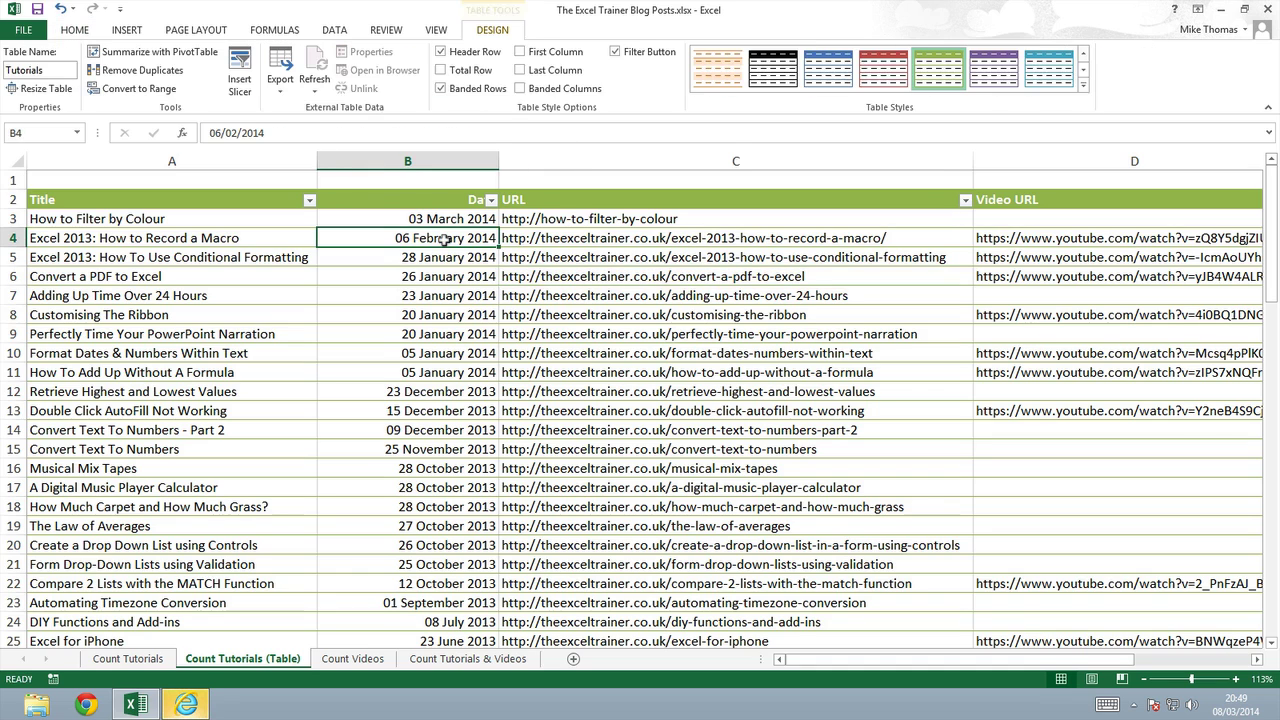
- Jump from A1 past the table's last row 81, then back up to A1
click(252, 180)
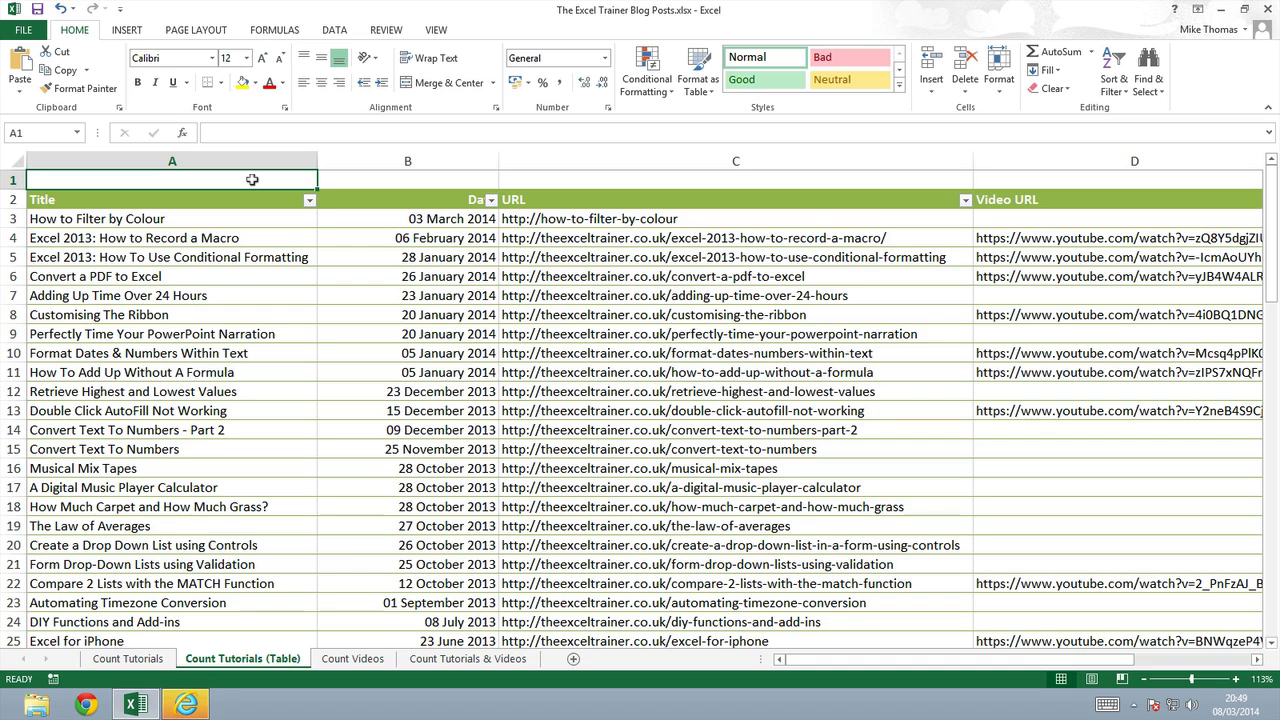
key(Down)
key(Down)
key(Down)
key(Down)
key(Down)
key(Down)
key(Down)
key(Down)
key(Down)
key(Down)
key(Down)
key(Down)
key(Down)
key(Down)
key(Down)
key(Down)
key(Down)
key(Down)
key(Down)
key(Down)
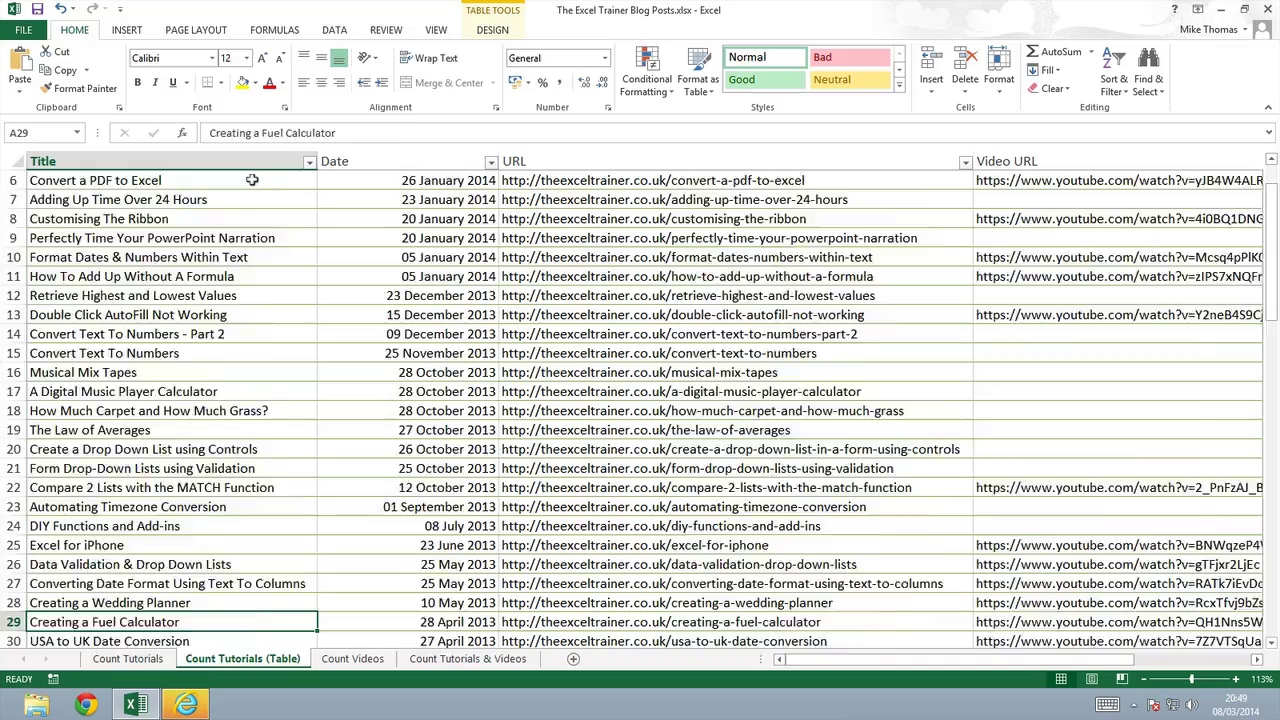
key(Down)
key(Down)
key(Down)
key(Down)
key(Down)
key(Down)
key(Down)
key(Down)
key(Down)
key(Down)
key(Down)
key(Down)
key(Down)
key(Down)
key(Down)
key(Down)
key(Down)
key(Down)
key(Down)
key(Down)
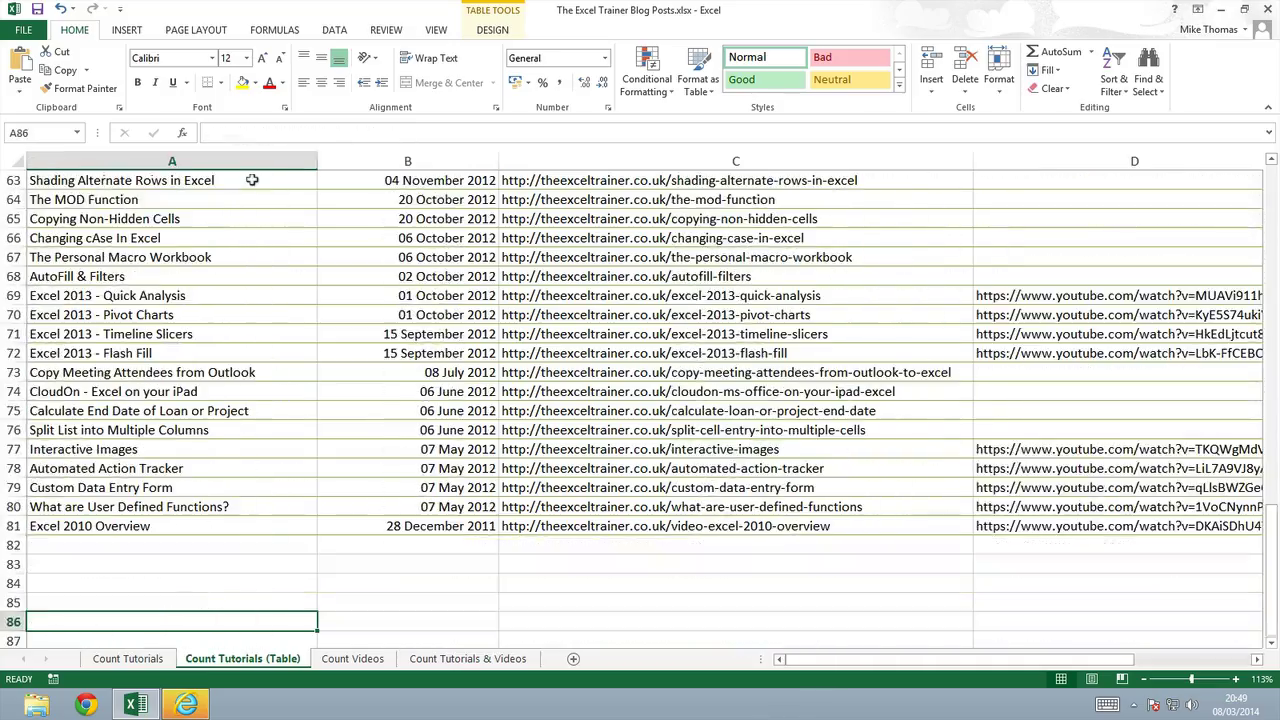
key(Up)
key(Up)
key(Up)
key(Up)
key(Up)
key(Up)
key(Up)
key(Up)
key(Up)
key(Up)
key(Up)
key(Up)
key(Up)
key(Up)
key(Up)
key(Up)
key(Up)
key(Up)
key(Up)
key(Up)
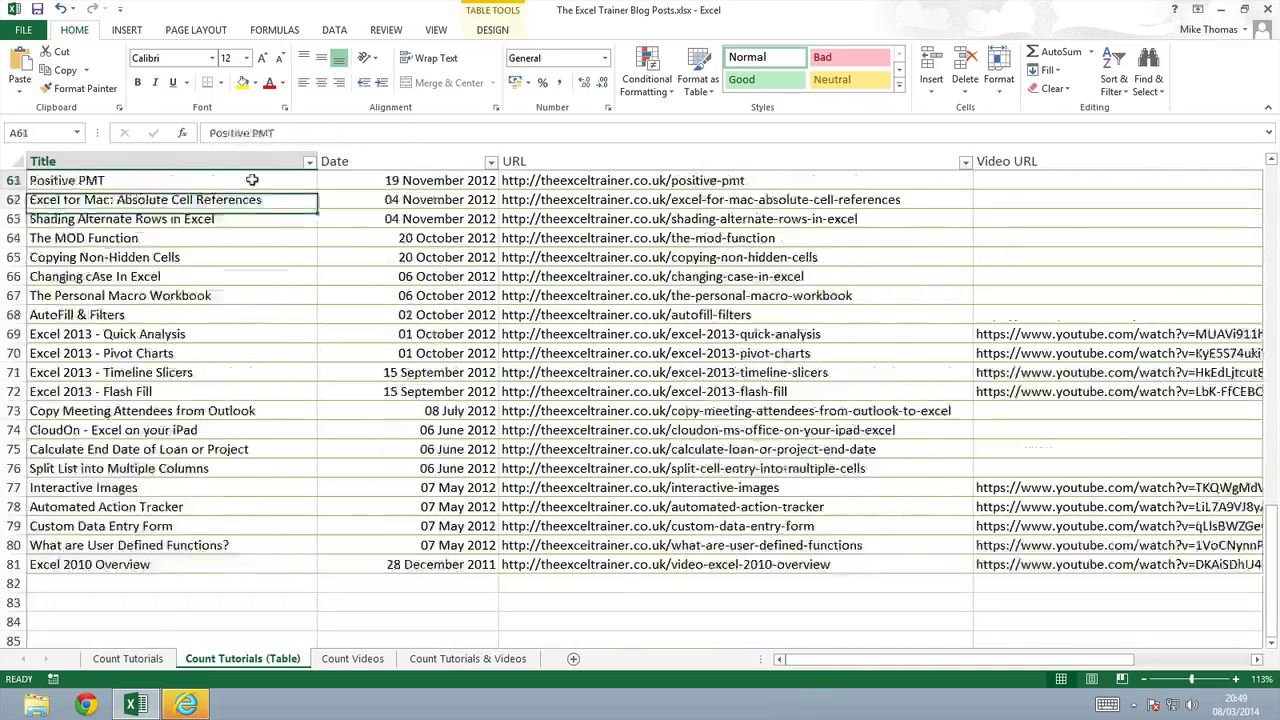
key(Up)
key(Up)
key(Up)
key(Up)
key(Up)
key(Up)
key(Up)
key(Up)
key(Up)
key(Up)
key(Up)
key(Up)
key(Up)
key(Up)
key(Up)
key(Up)
key(Up)
key(Up)
key(Up)
key(Up)
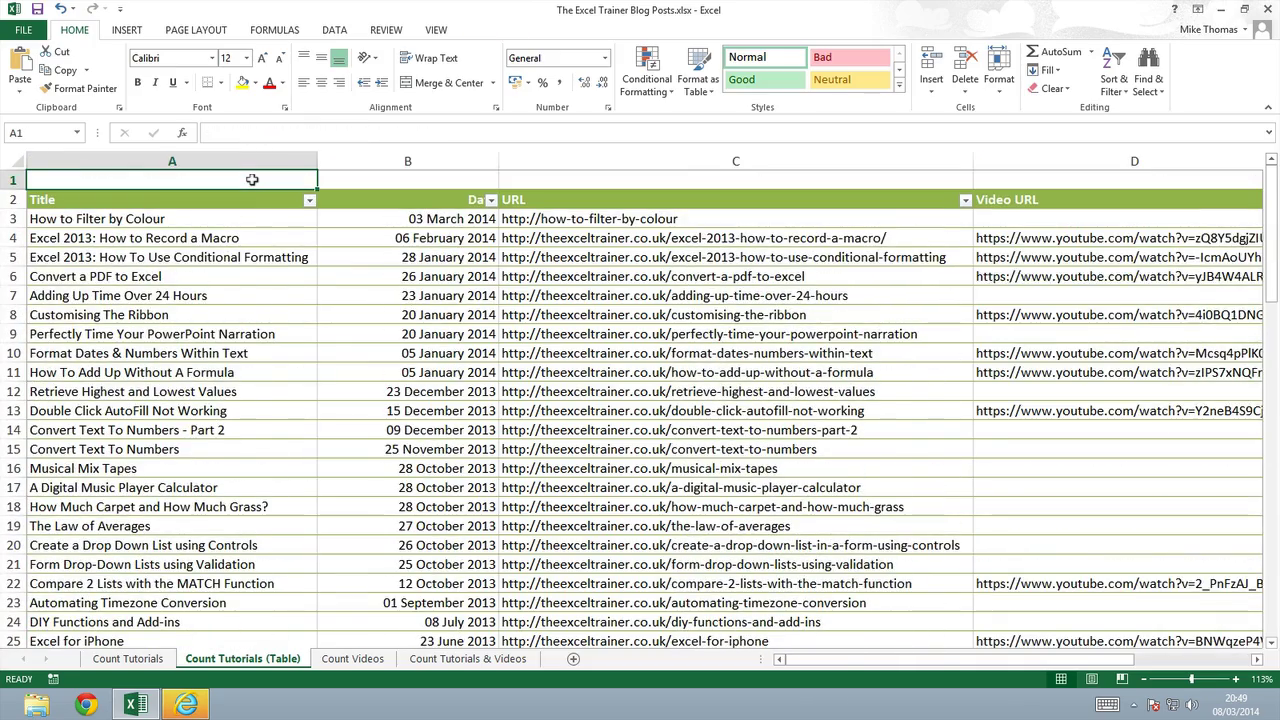
- Enter =ROWS(Tutorials) in A1 so it returns 79
text(=)
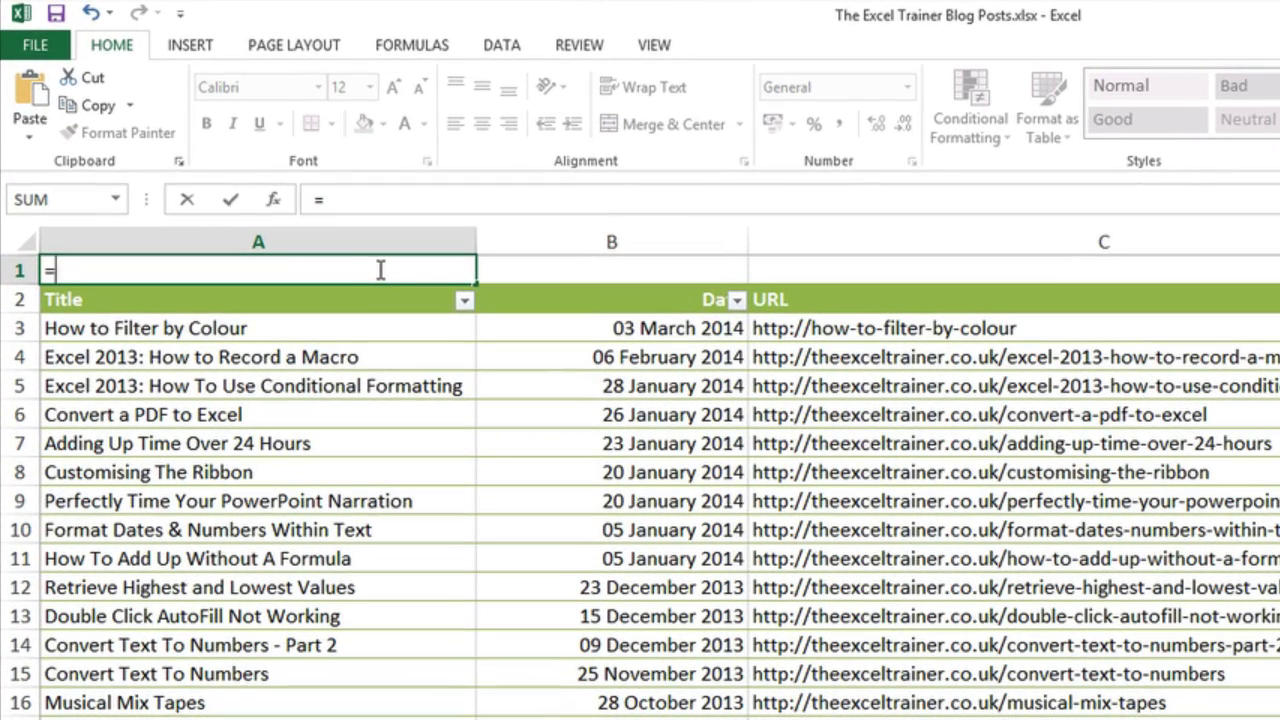
text(r)
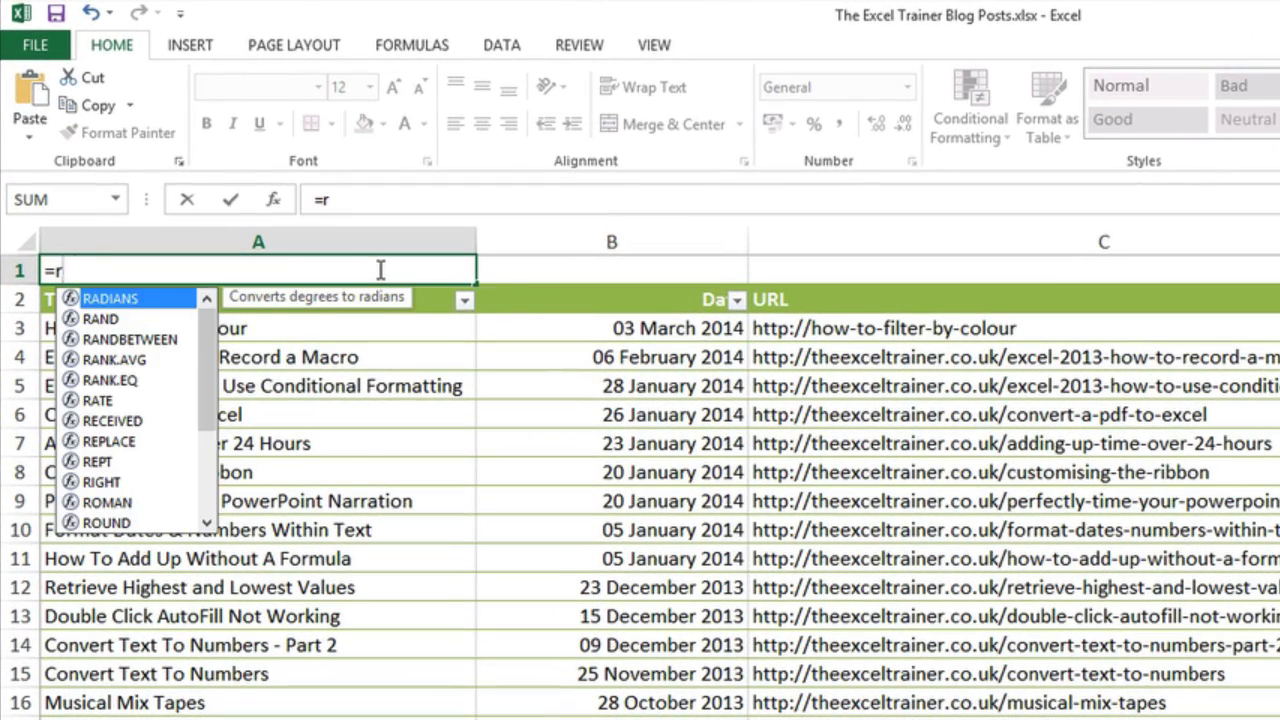
text(ows)
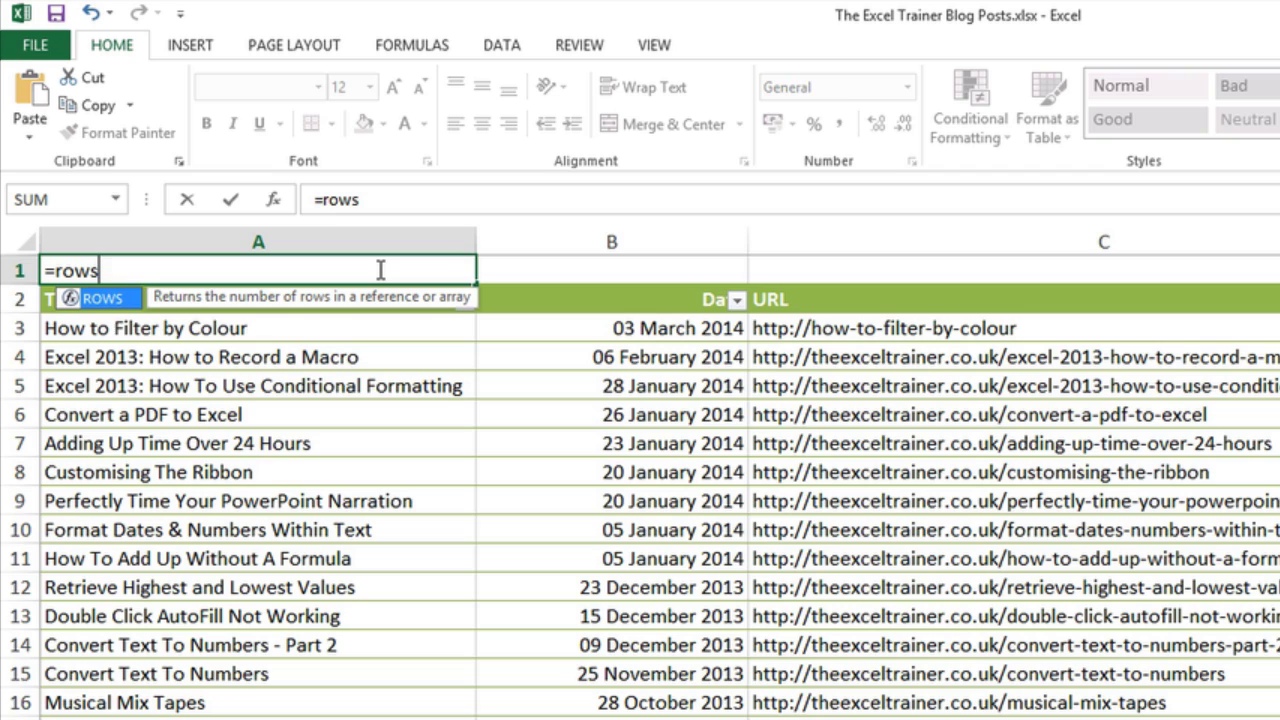
text(()
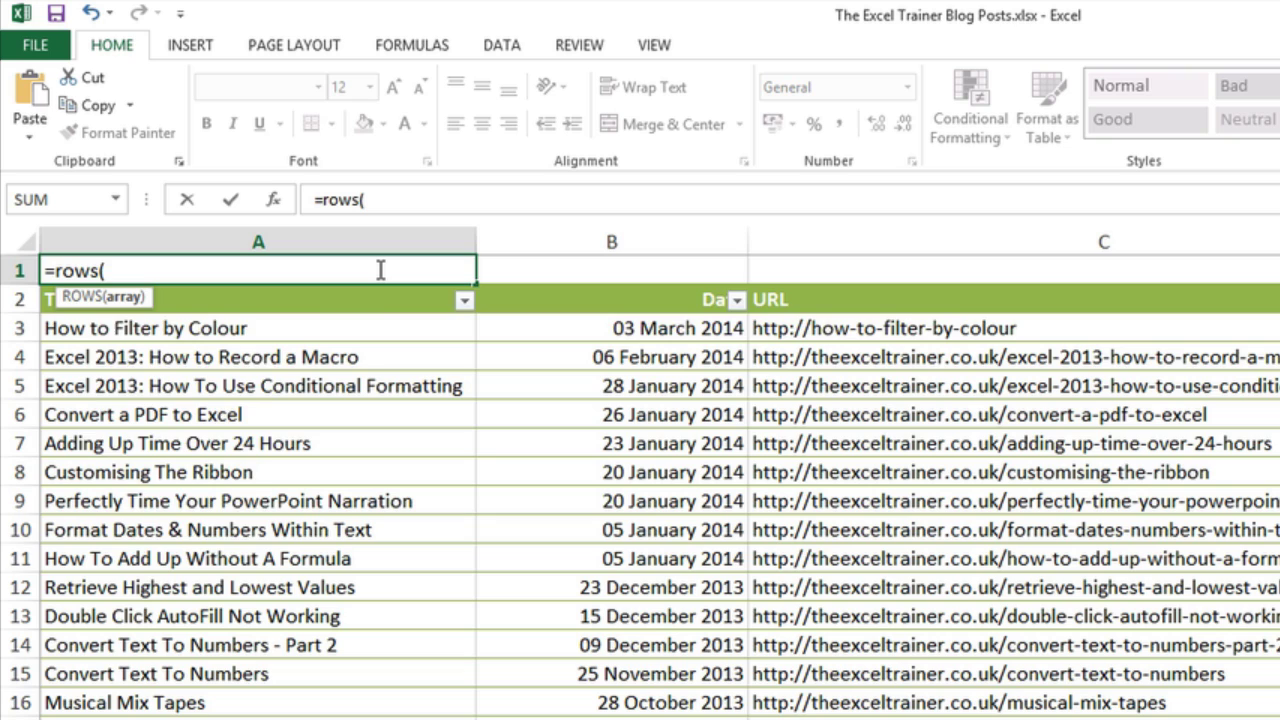
text(Tuto)
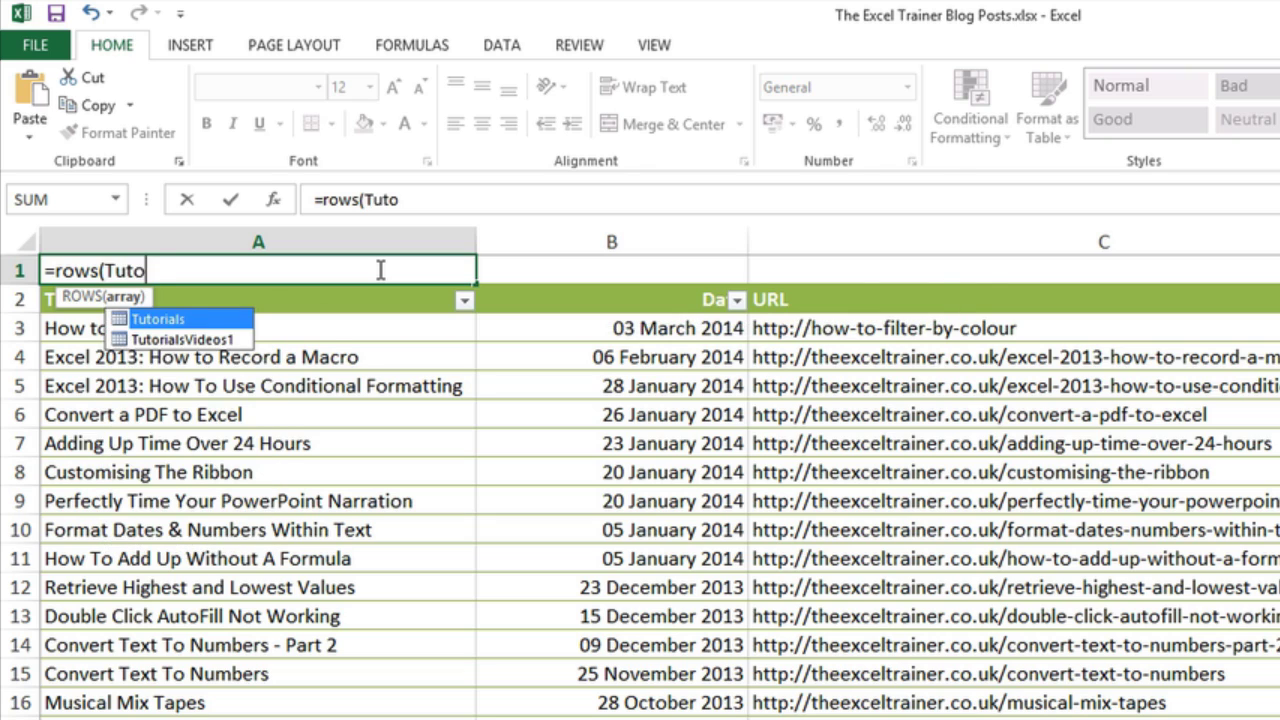
text(rials)
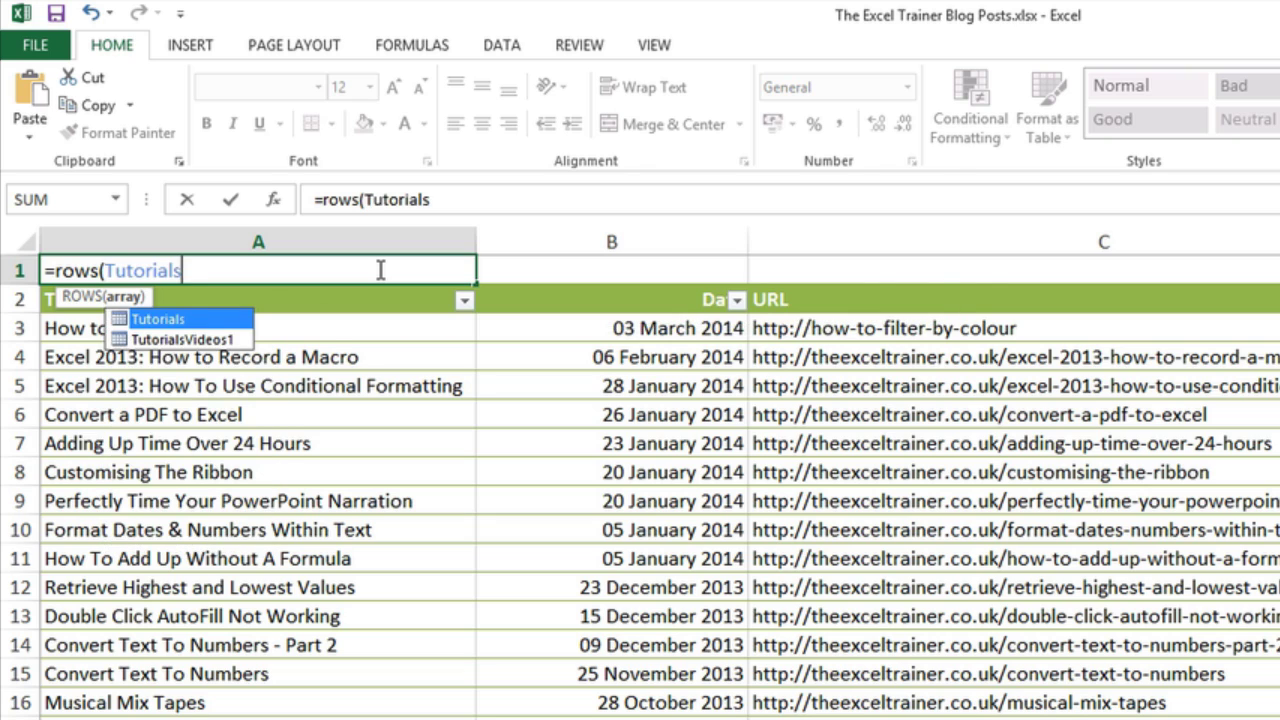
text())
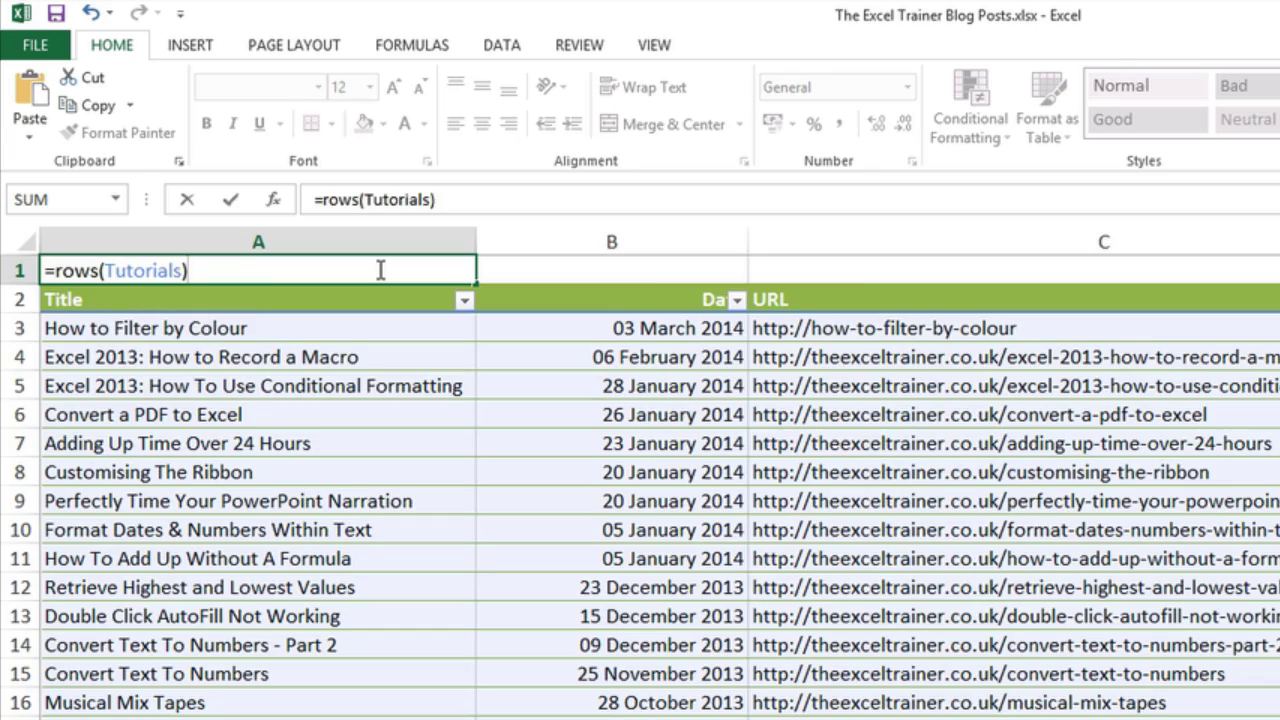
key(Return)
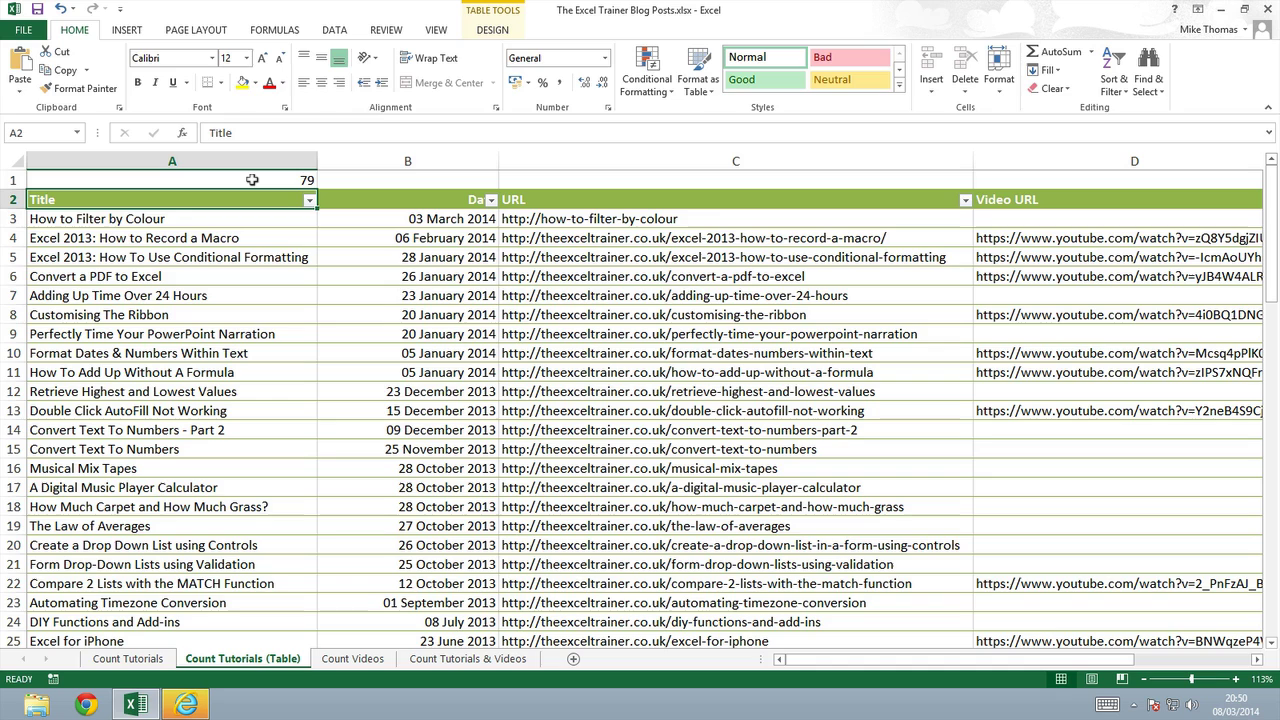
click(252, 179)
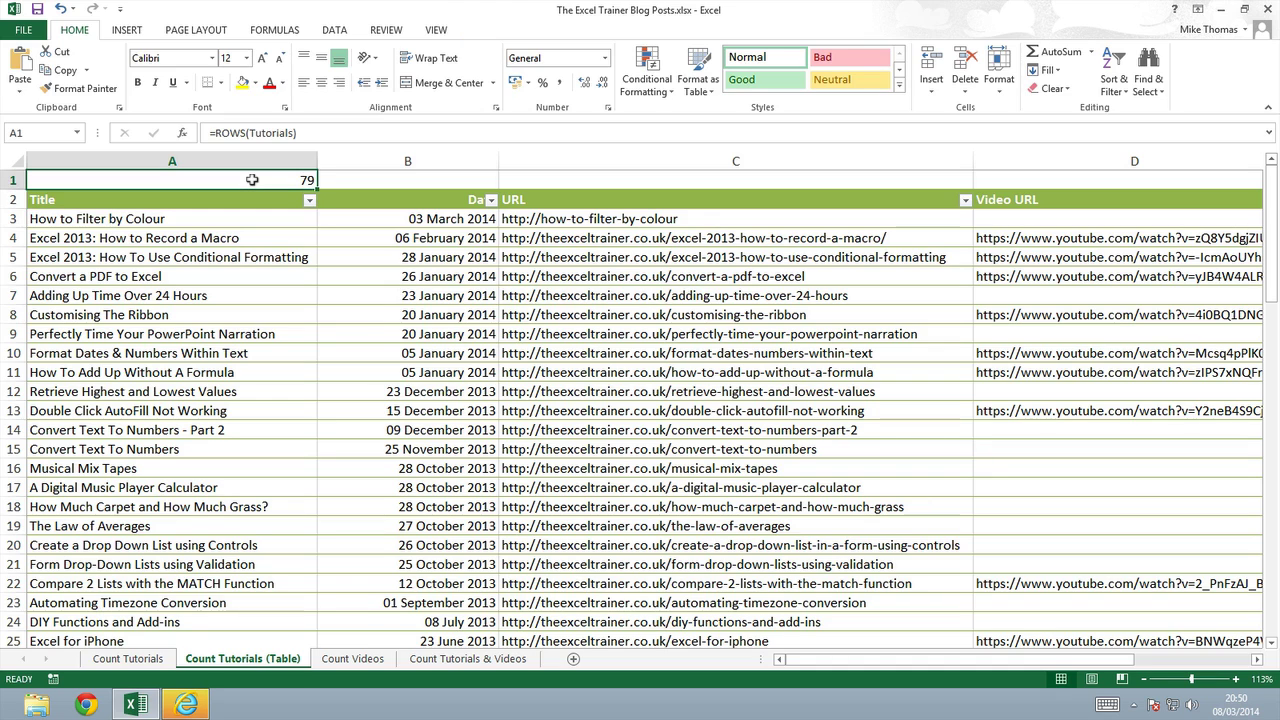
- Insert a blank row 3 titled 'My New Tutorial' and check A1 now shows 80
click(15, 218)
right_click(16, 219)
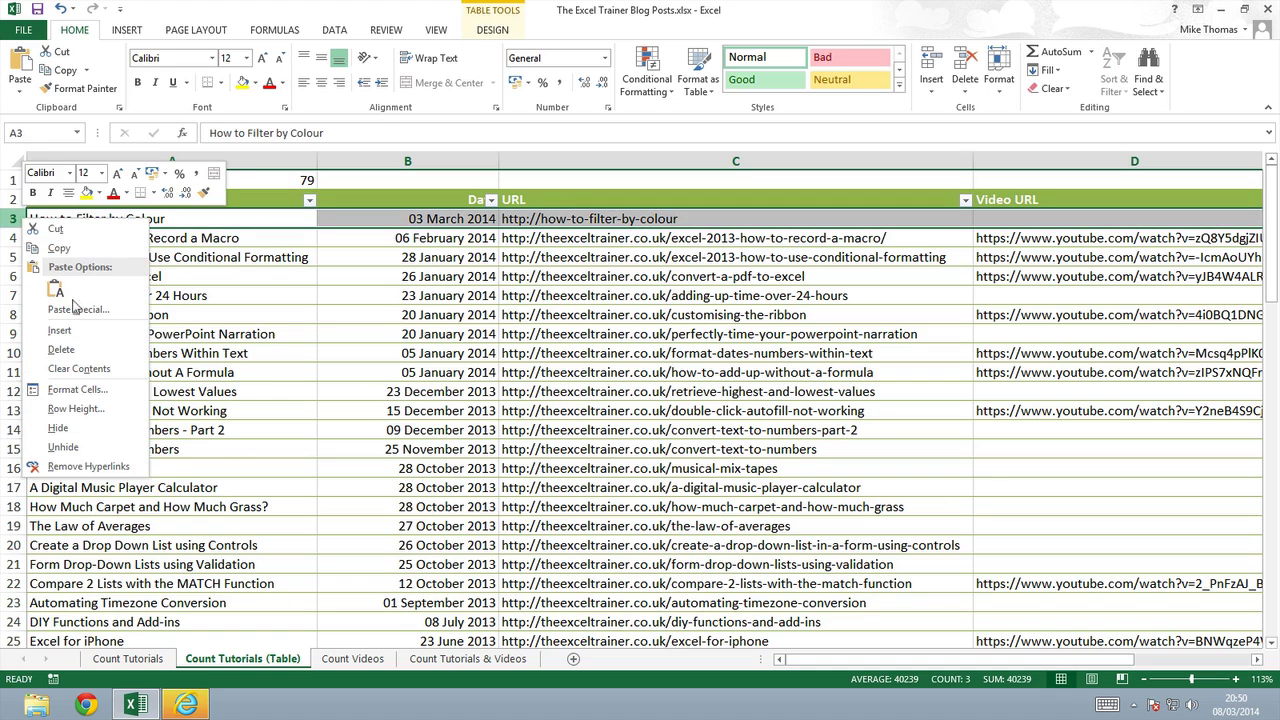
click(60, 330)
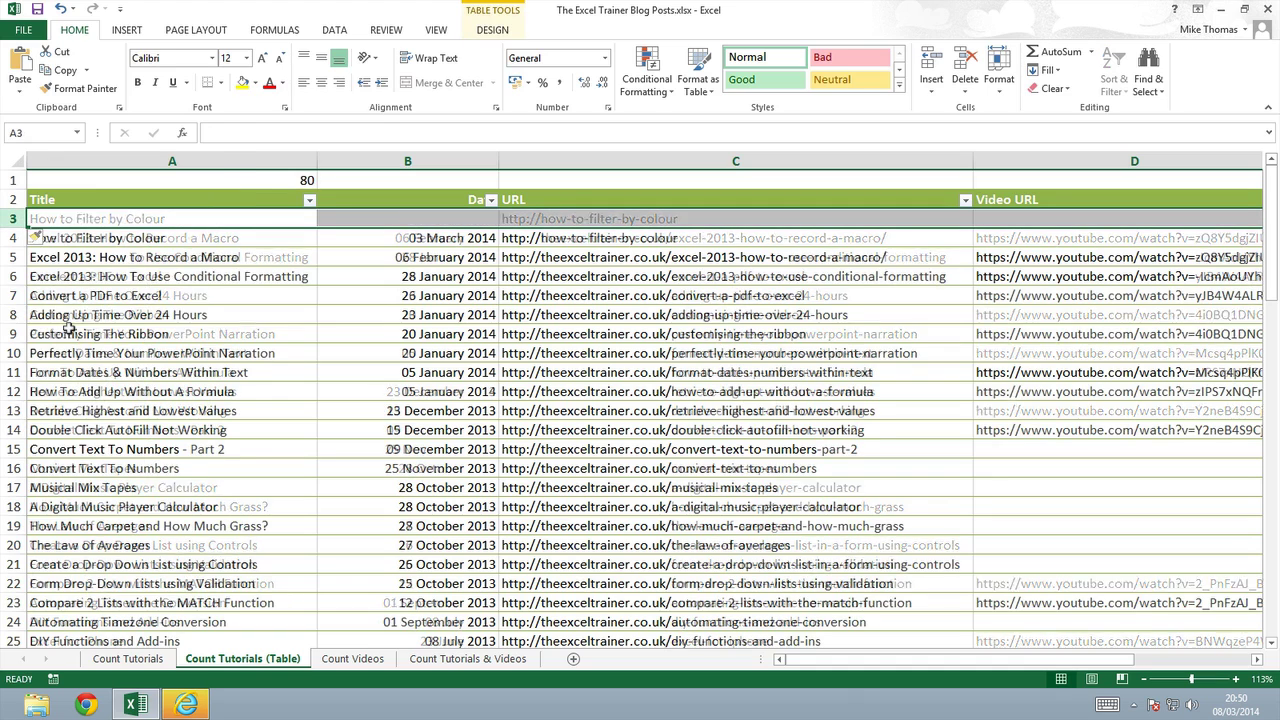
click(115, 217)
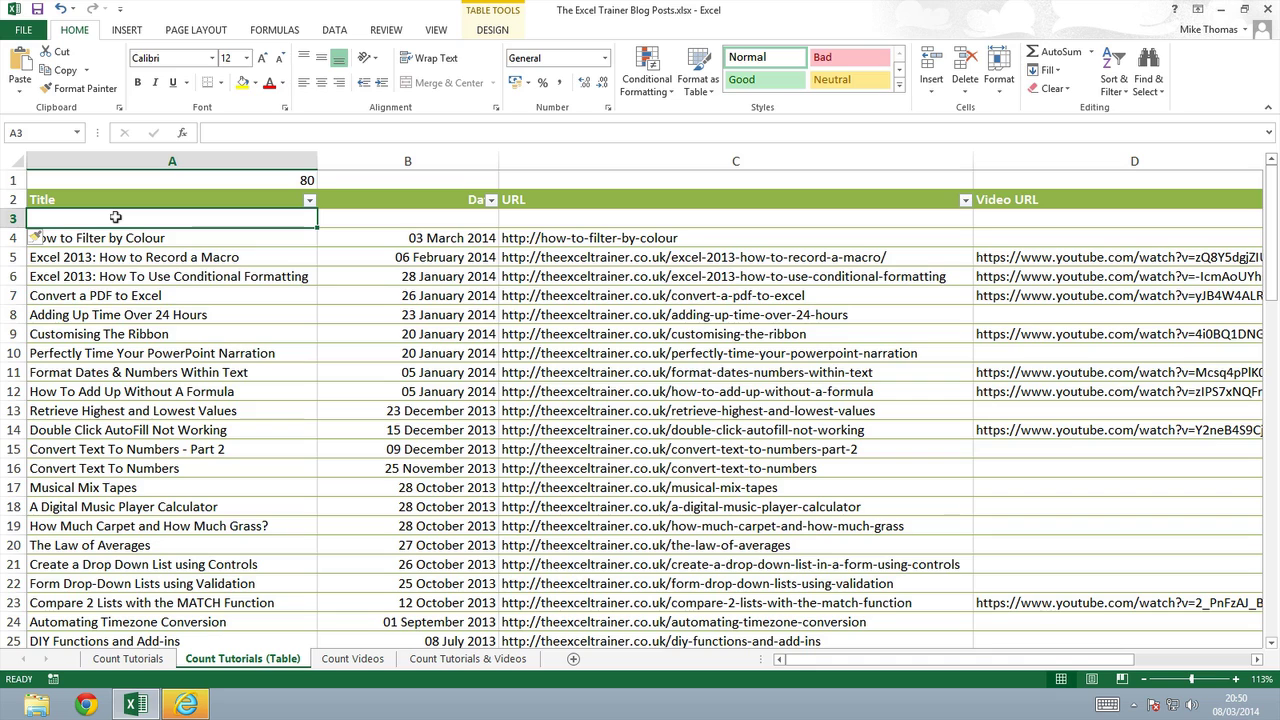
text(My)
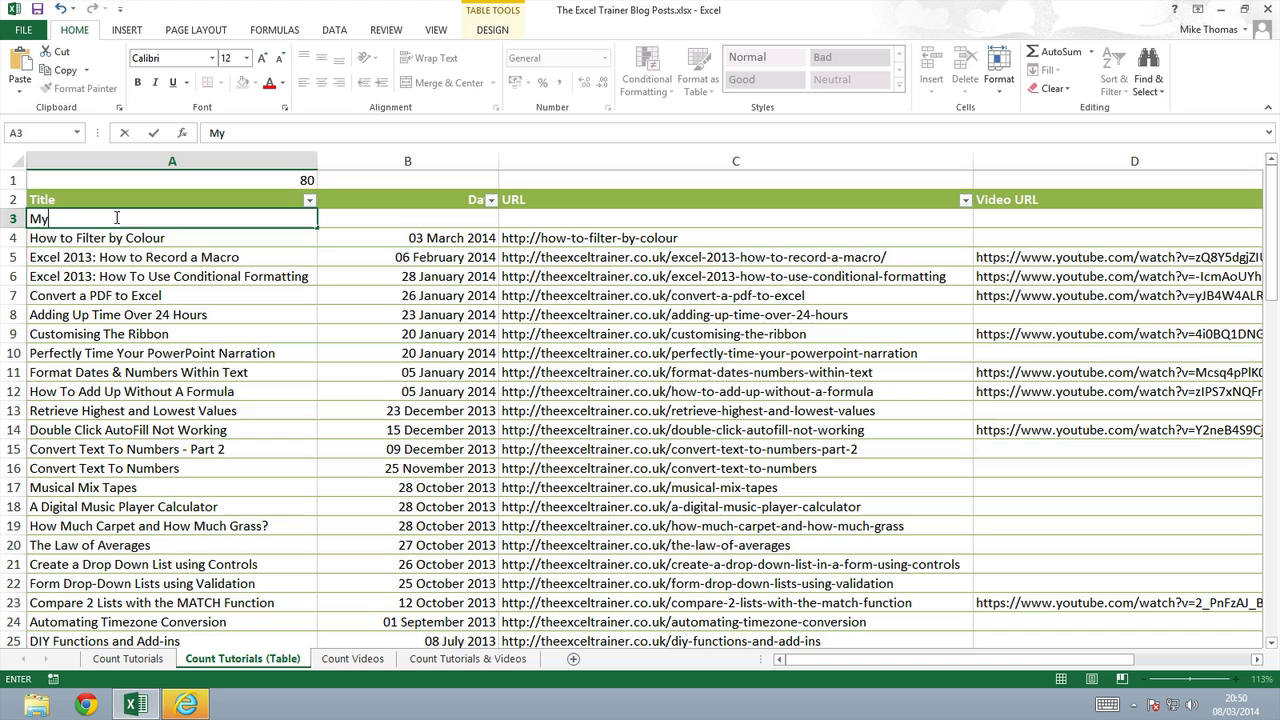
text( New Tutorial)
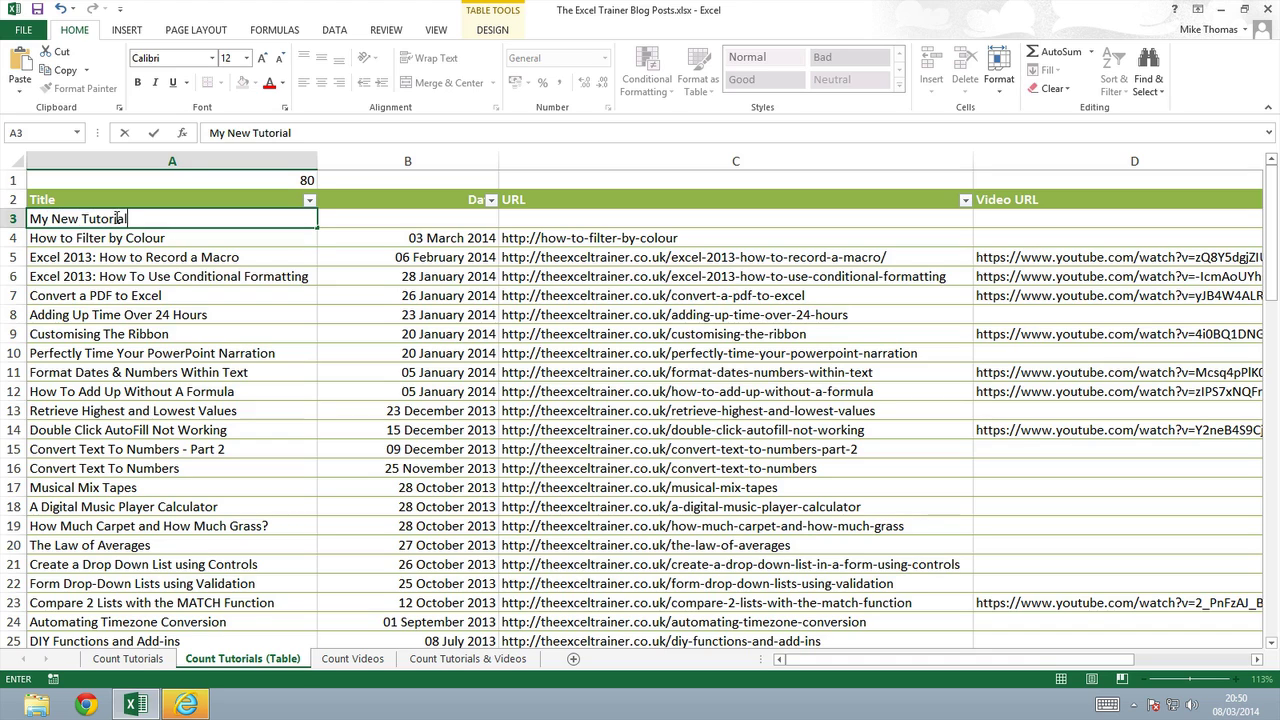
key(Return)
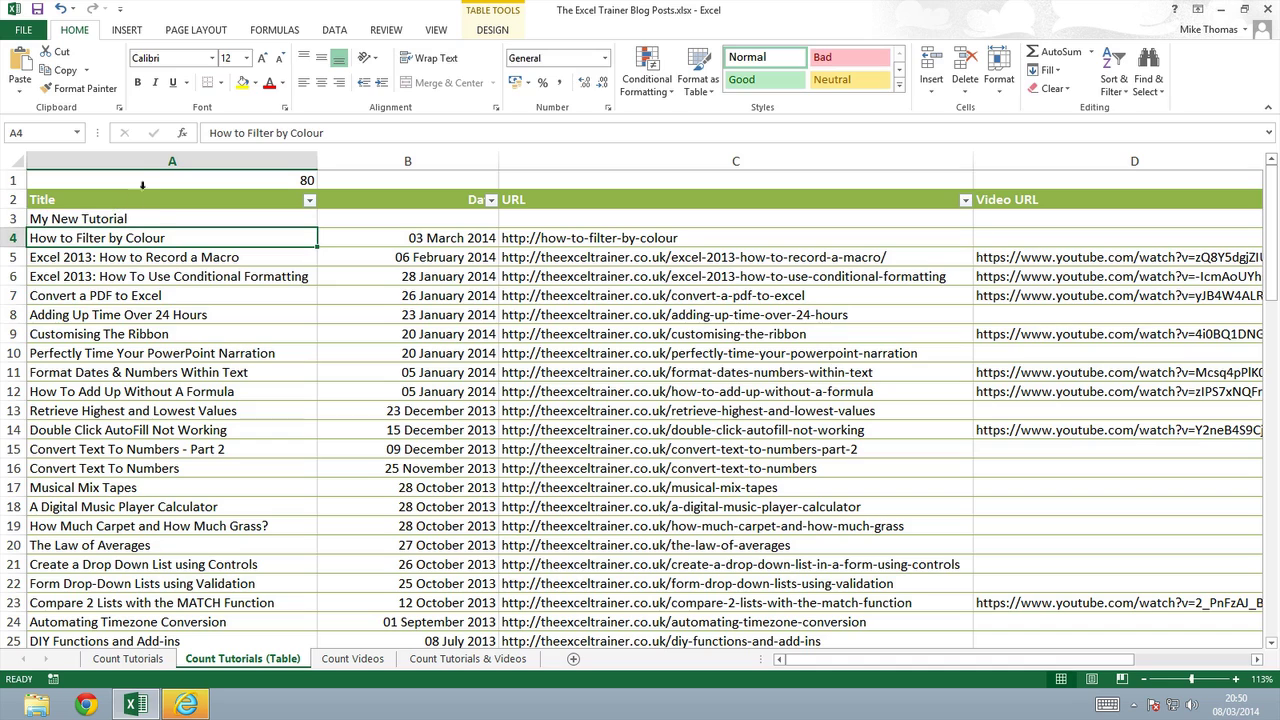
click(145, 177)
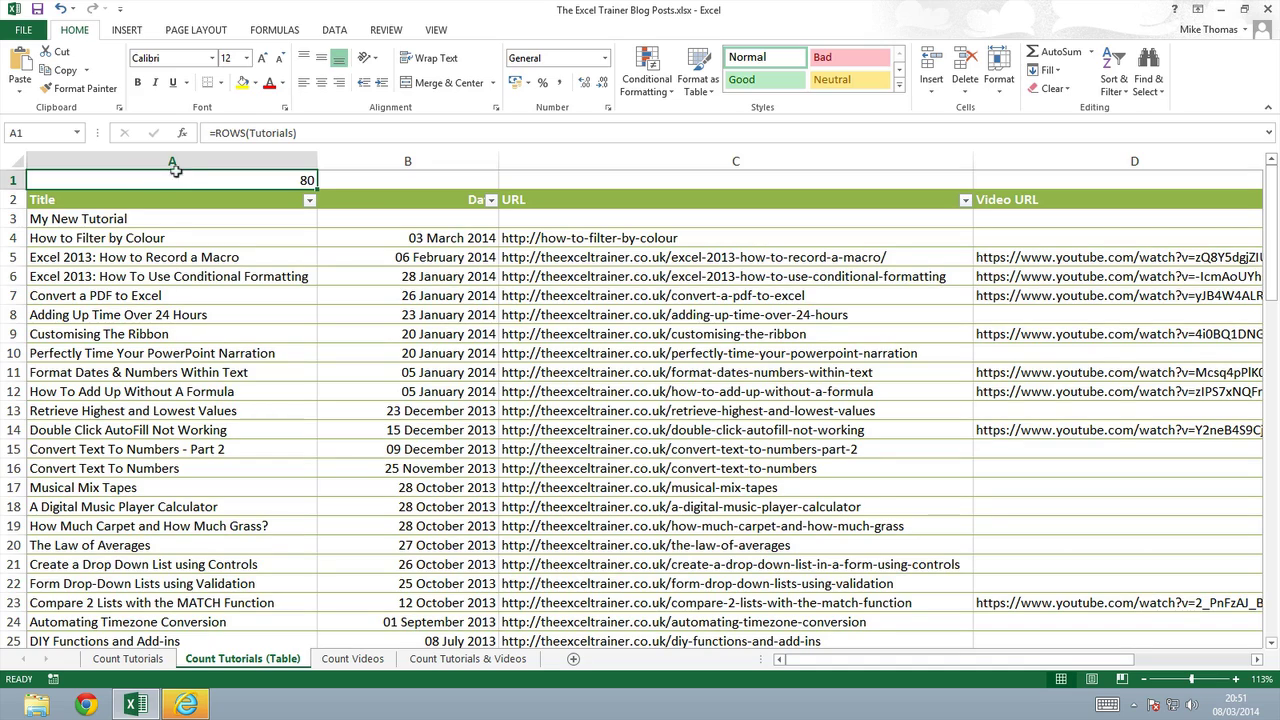
- Append & " tutorials" to A1's =ROWS(Tutorials) formula so it displays '80 tutorials'
click(318, 132)
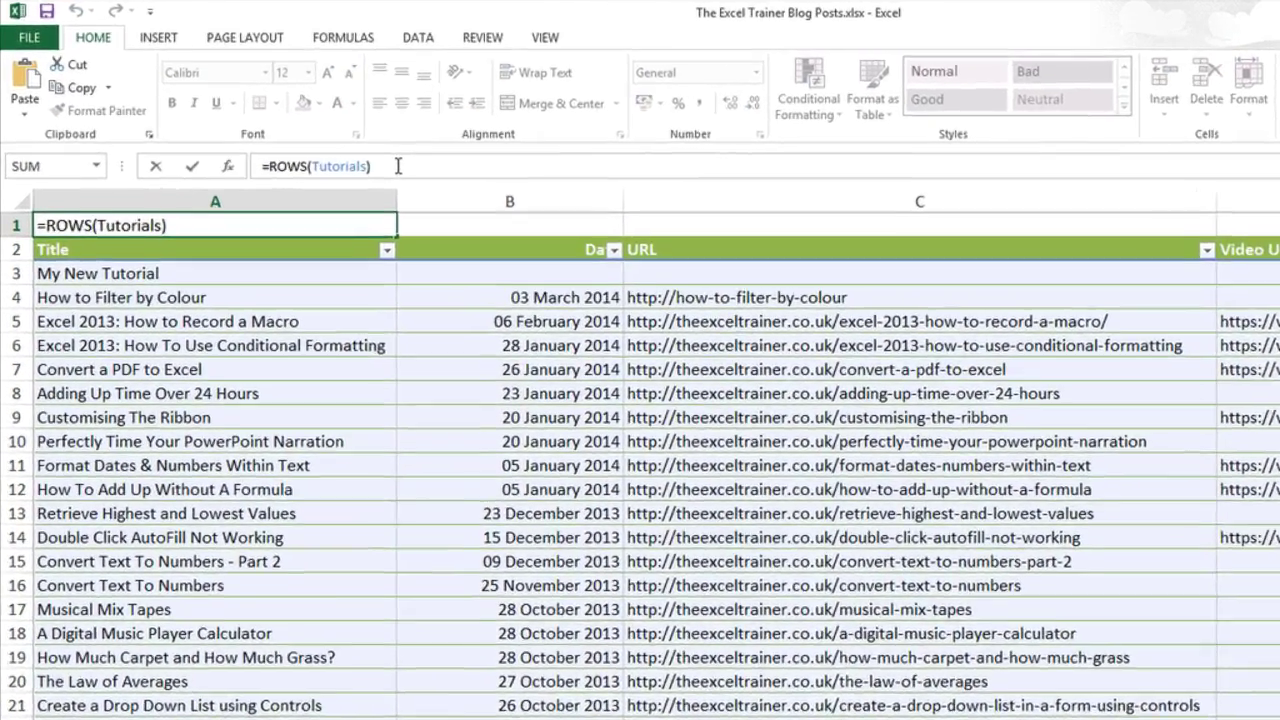
text(&)
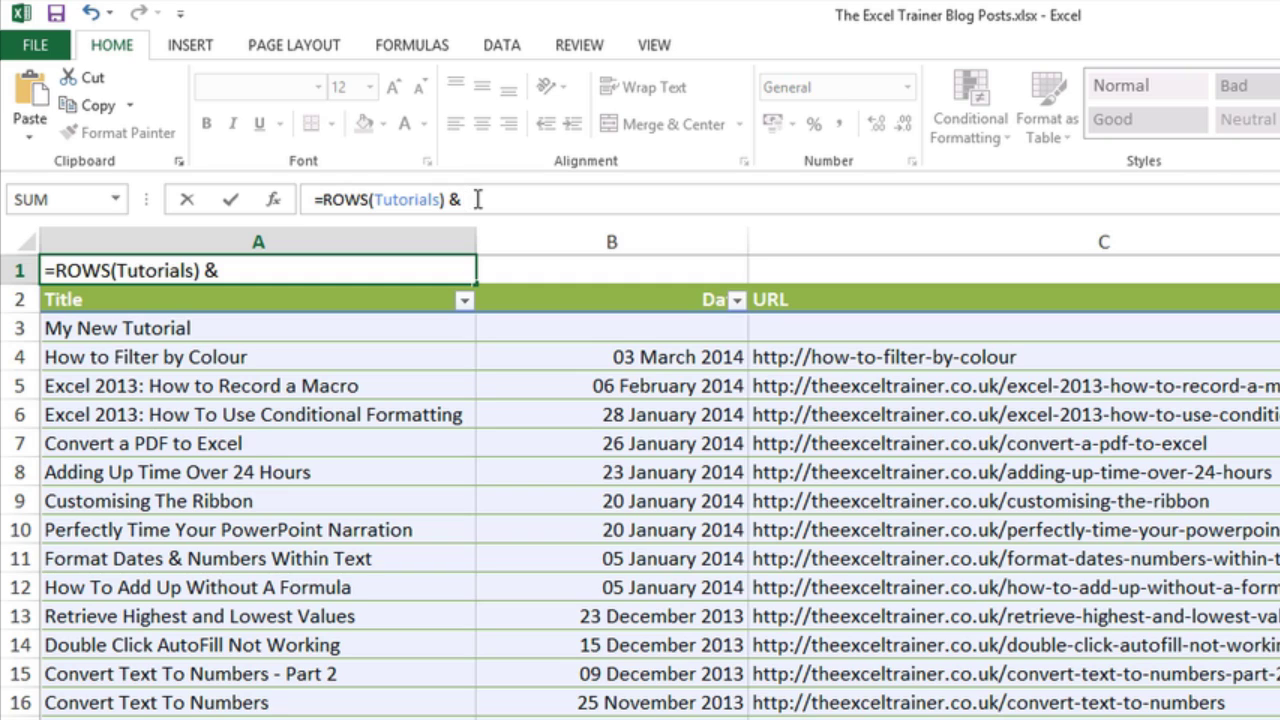
text(" tutoril)
key(BackSpace)
text(als")
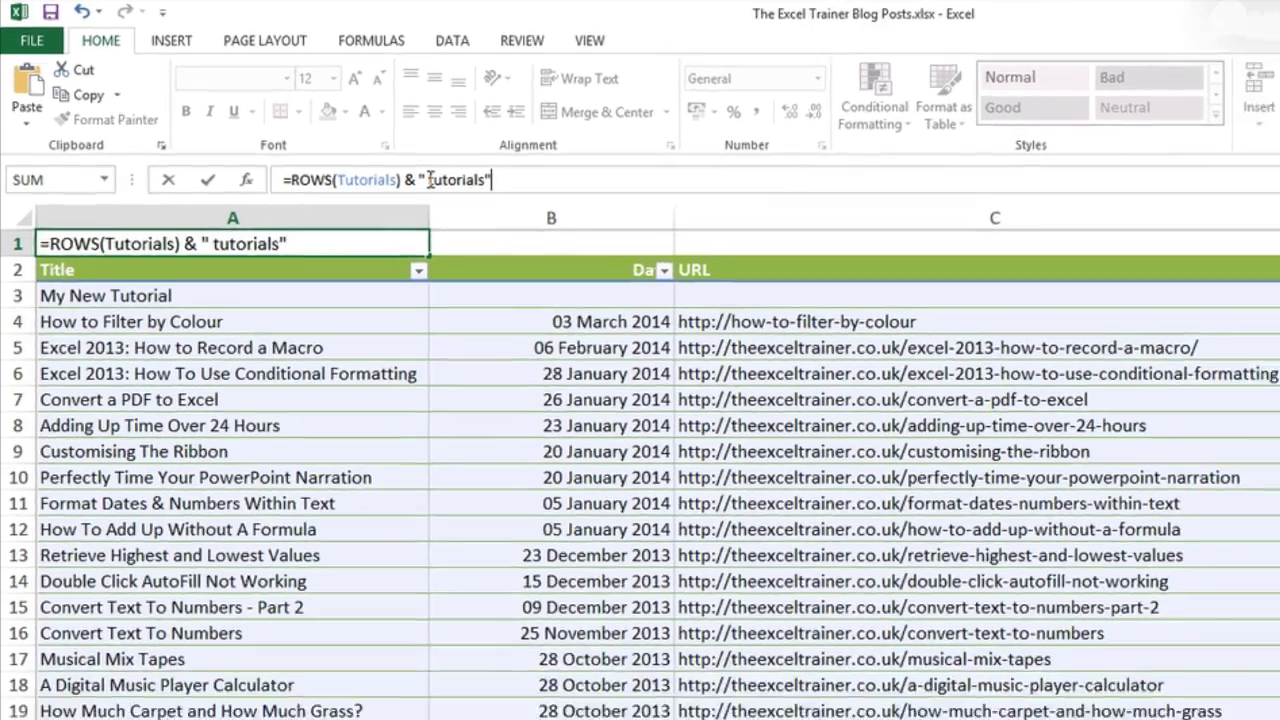
key(Return)
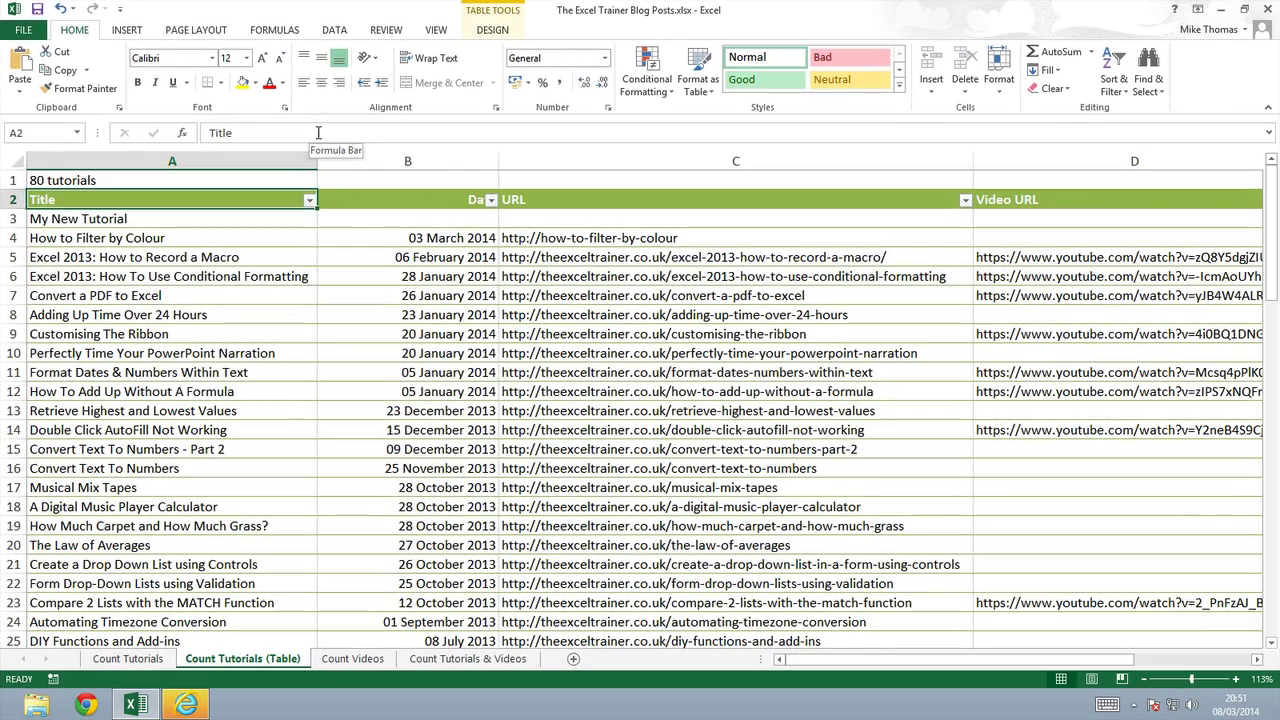
key(Up)
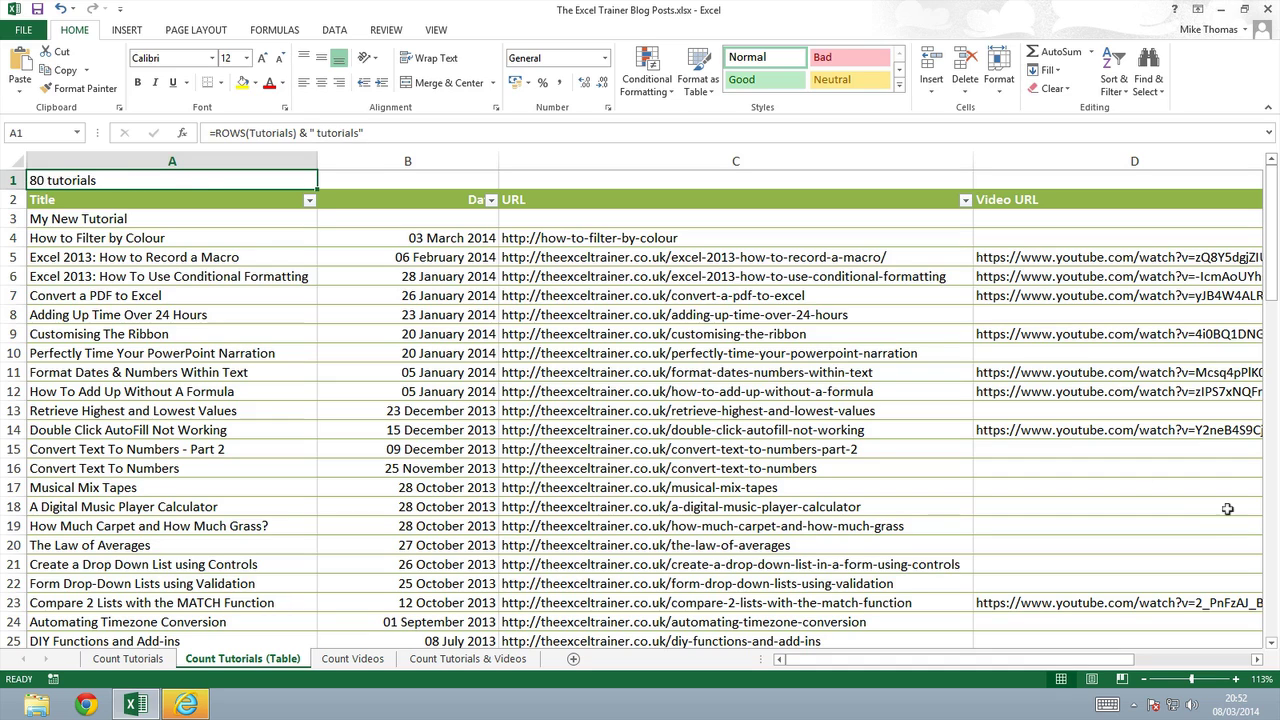
- Drag the table's bottom-right resize handle down to row 84
drag(1272, 645, 1272, 645)
click(1257, 660)
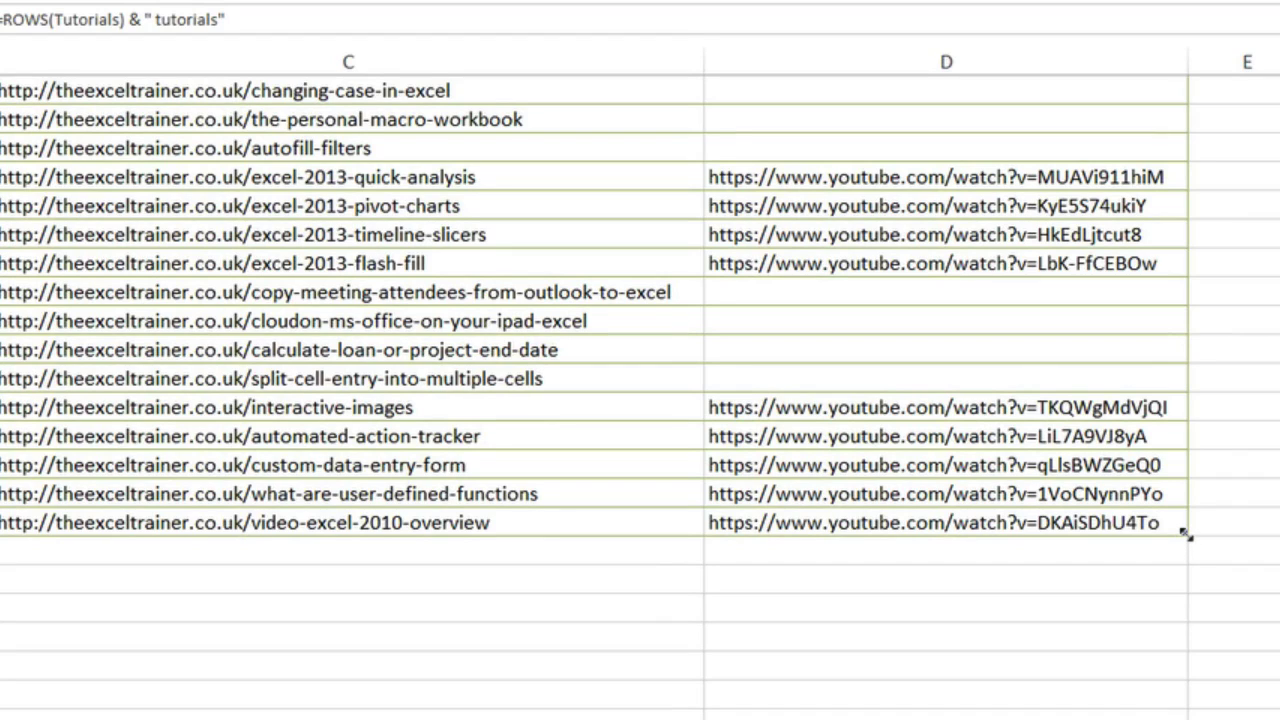
drag(1186, 535, 1176, 587)
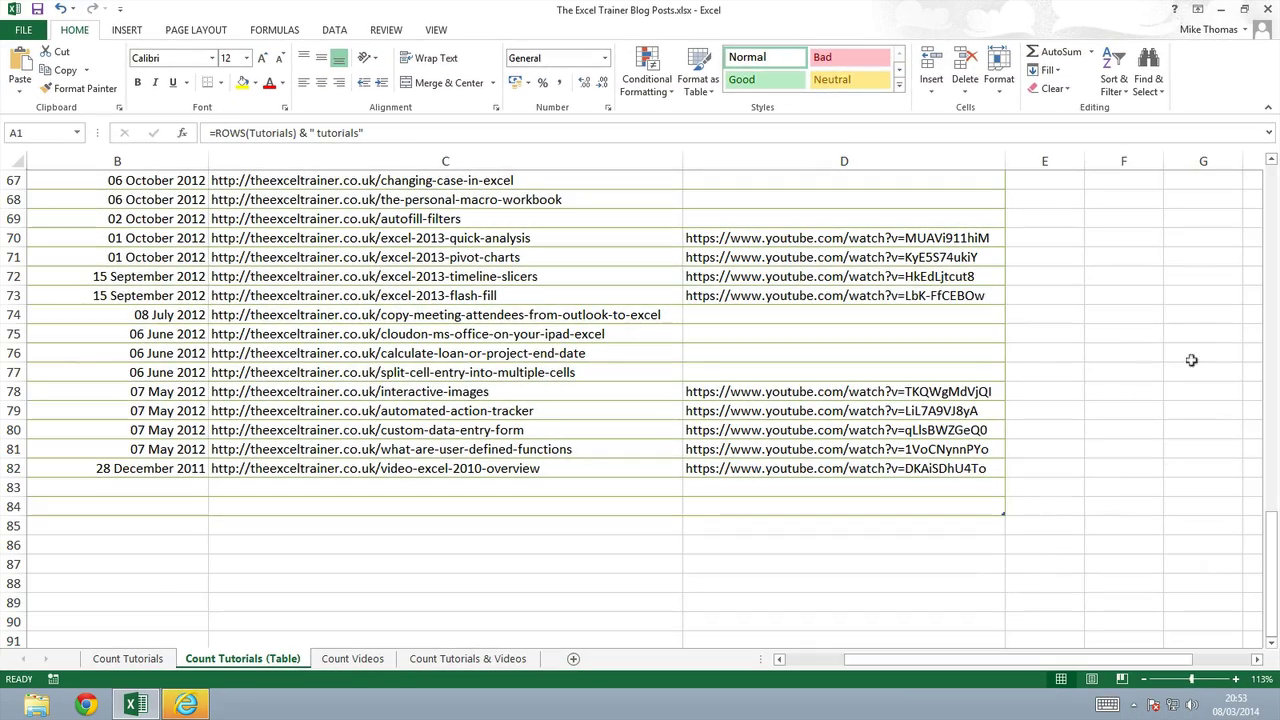
- Scroll back to the top-left of the sheet, where A1 reads '82 tutorials'
click(1274, 183)
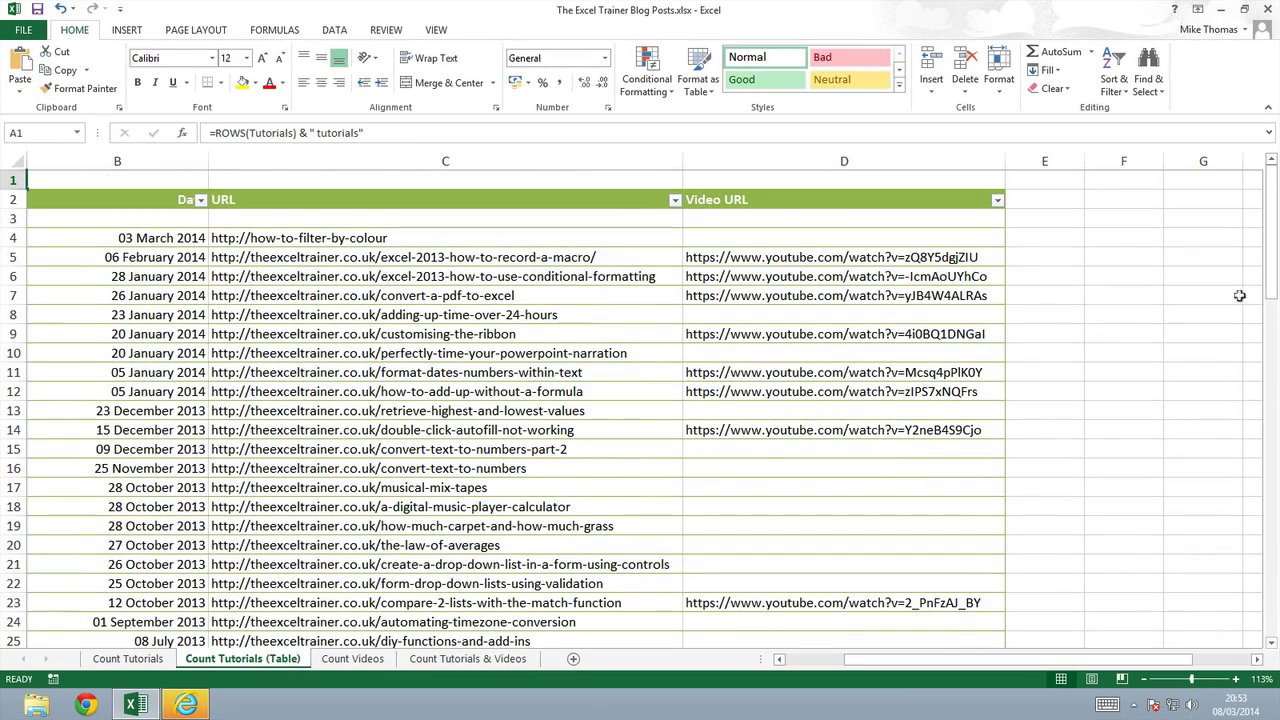
drag(945, 659, 885, 659)
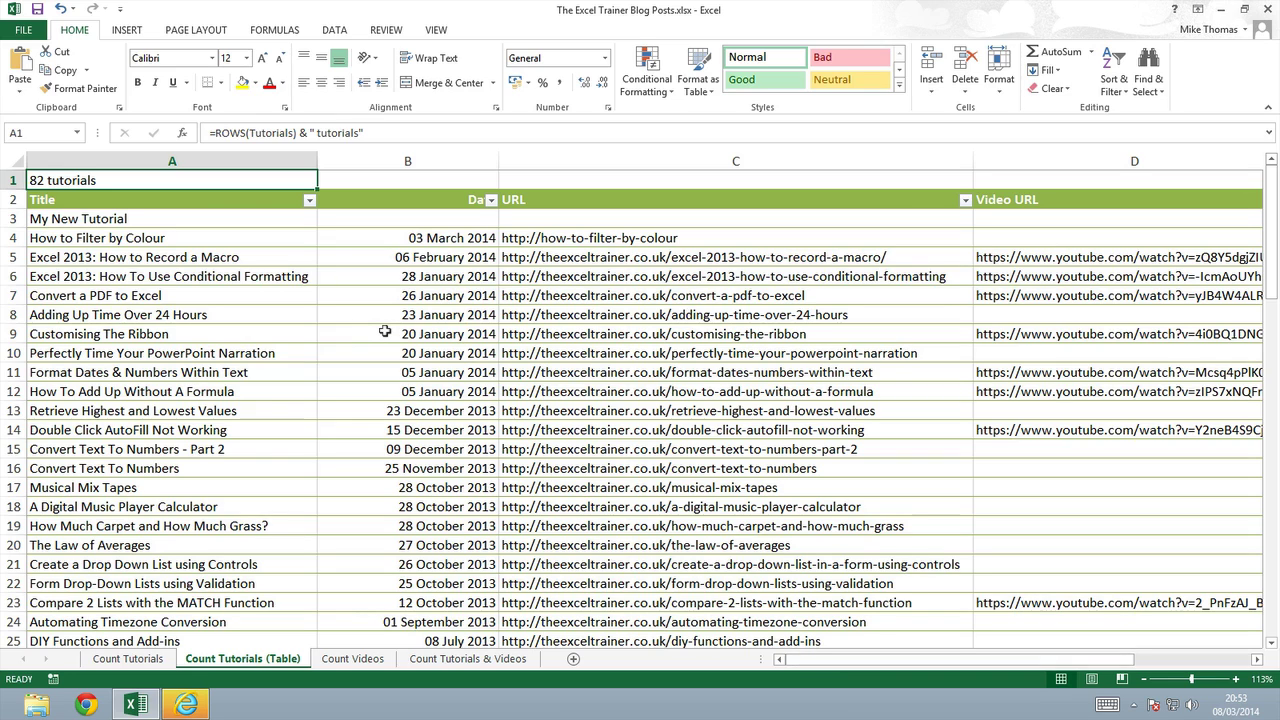